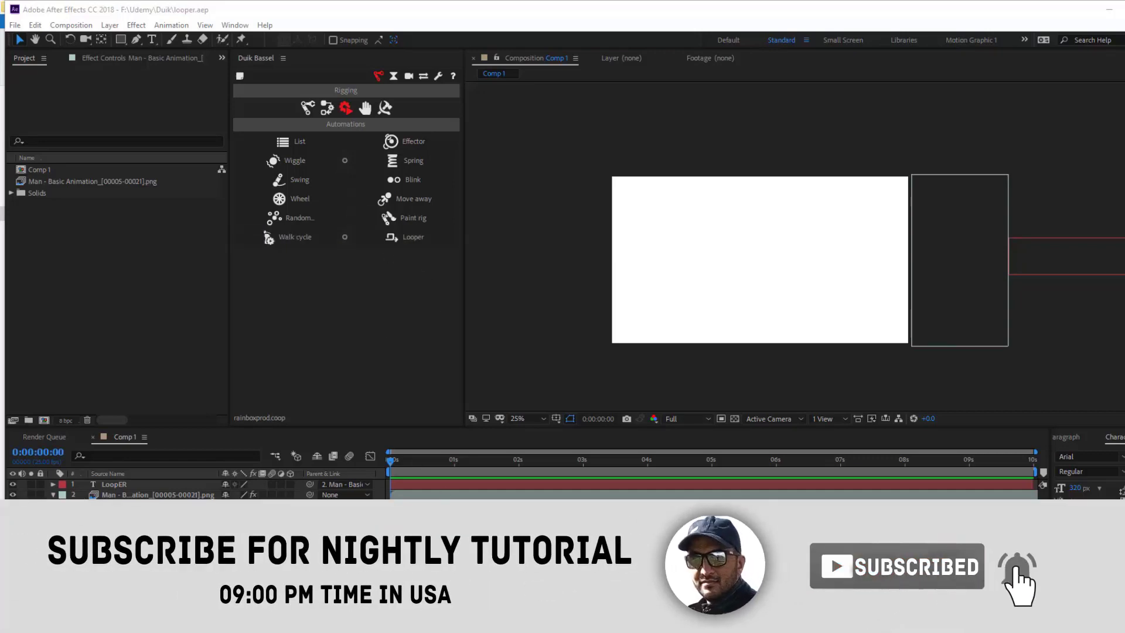
Scrub and play Comp 1 to review the existing walking-man animation.
click(397, 470)
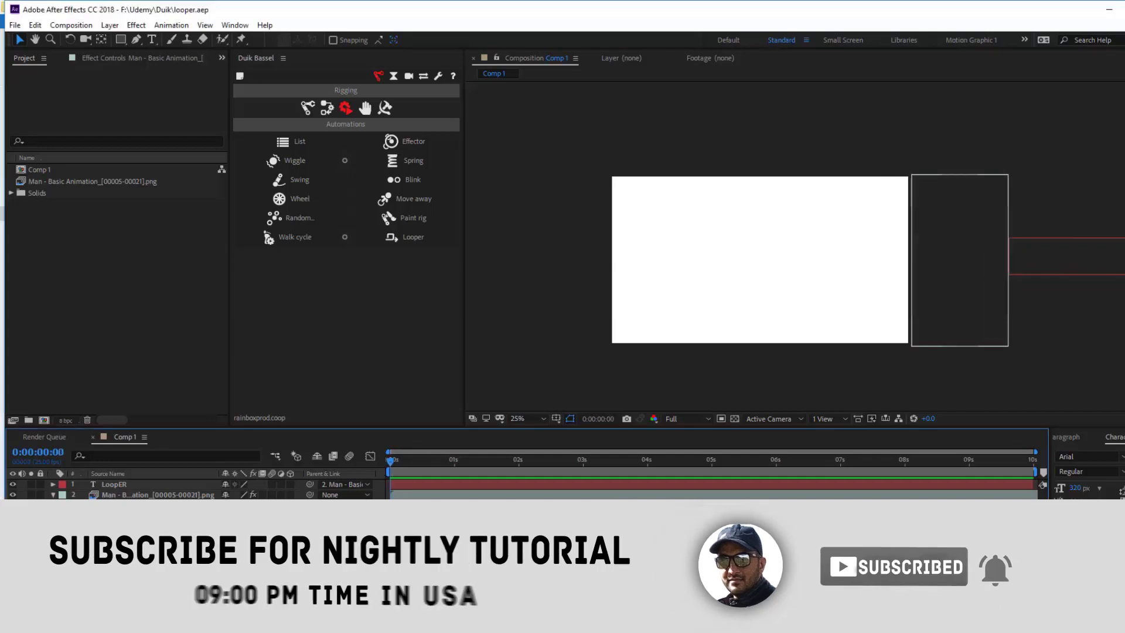
drag(396, 470, 634, 475)
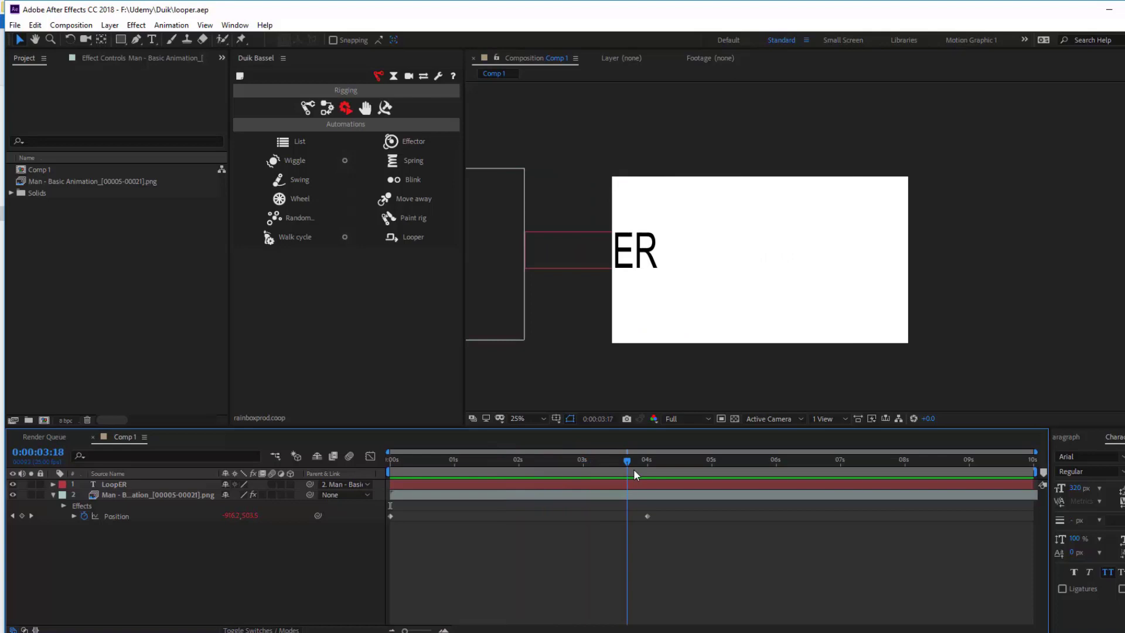
drag(634, 468, 280, 506)
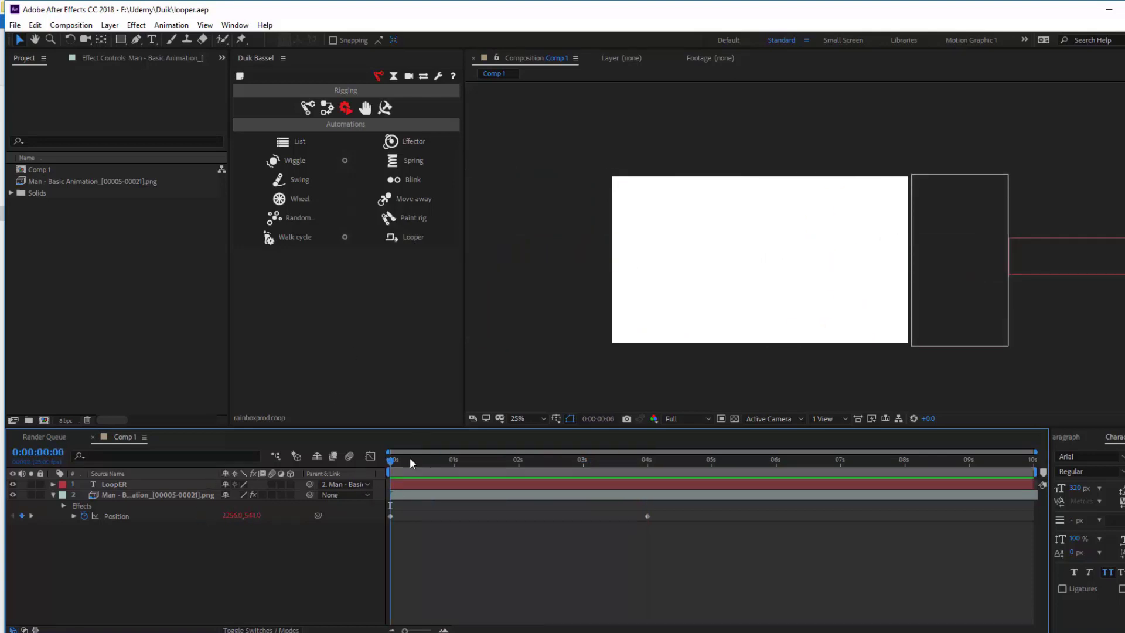
key(space)
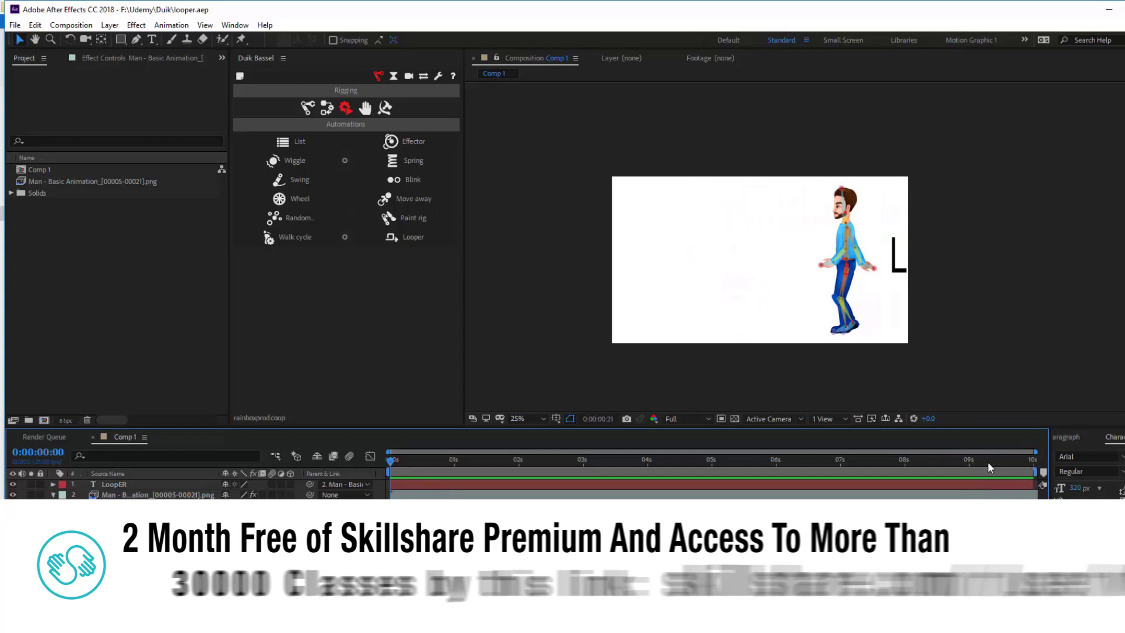
click(968, 460)
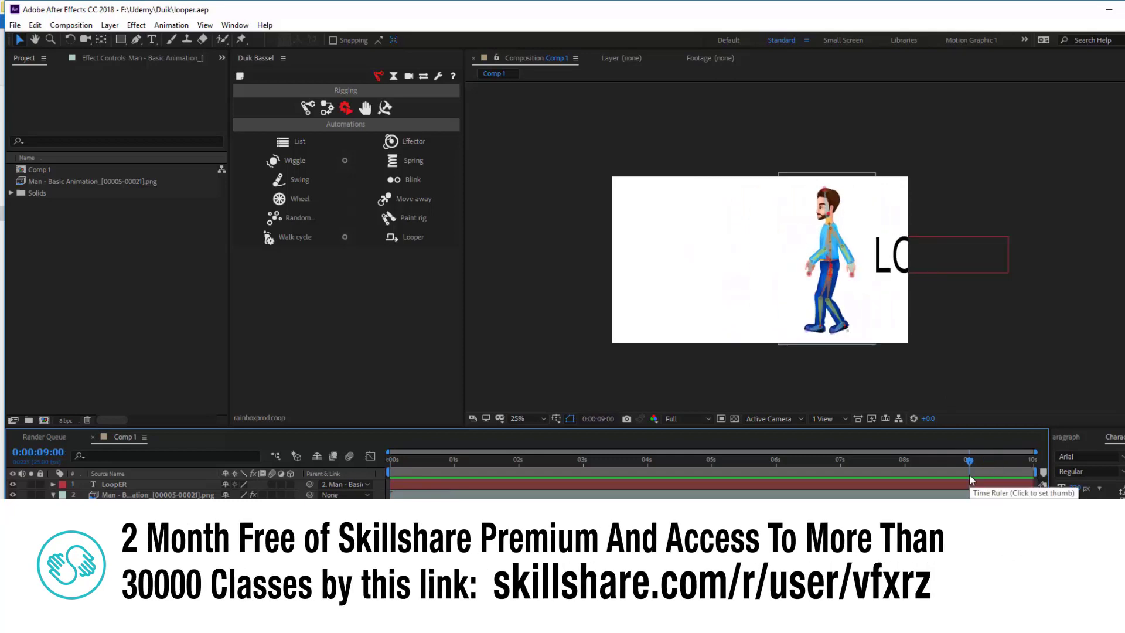
drag(1012, 465, 372, 472)
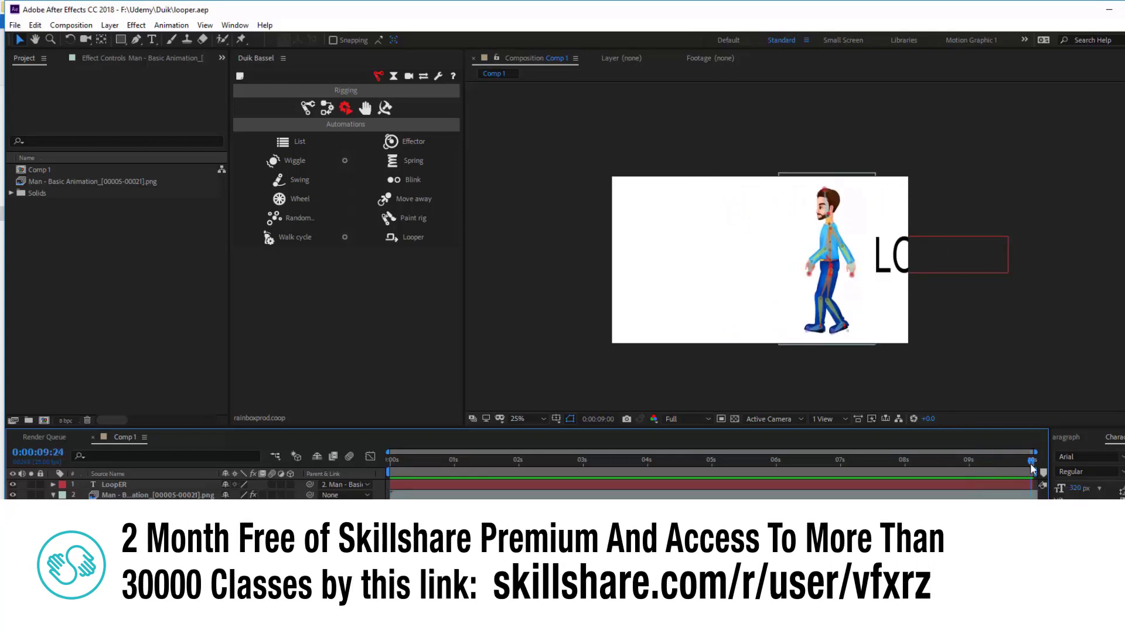
key(space)
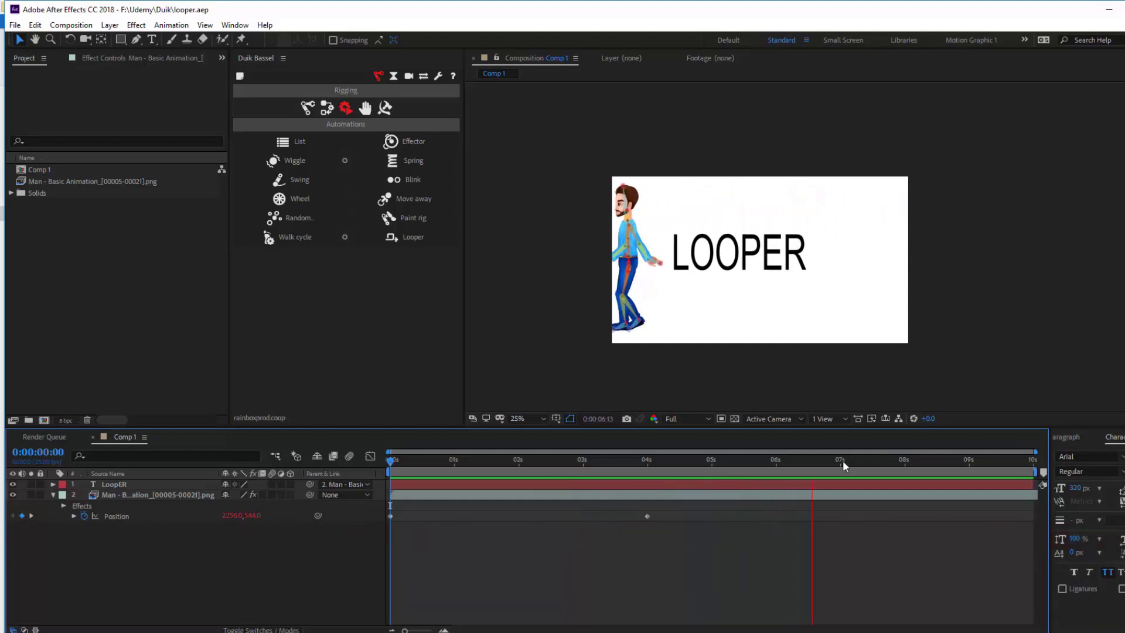
click(842, 460)
Create a new composition, Comp 2, and add the Man footage as a layer.
click(47, 397)
click(41, 422)
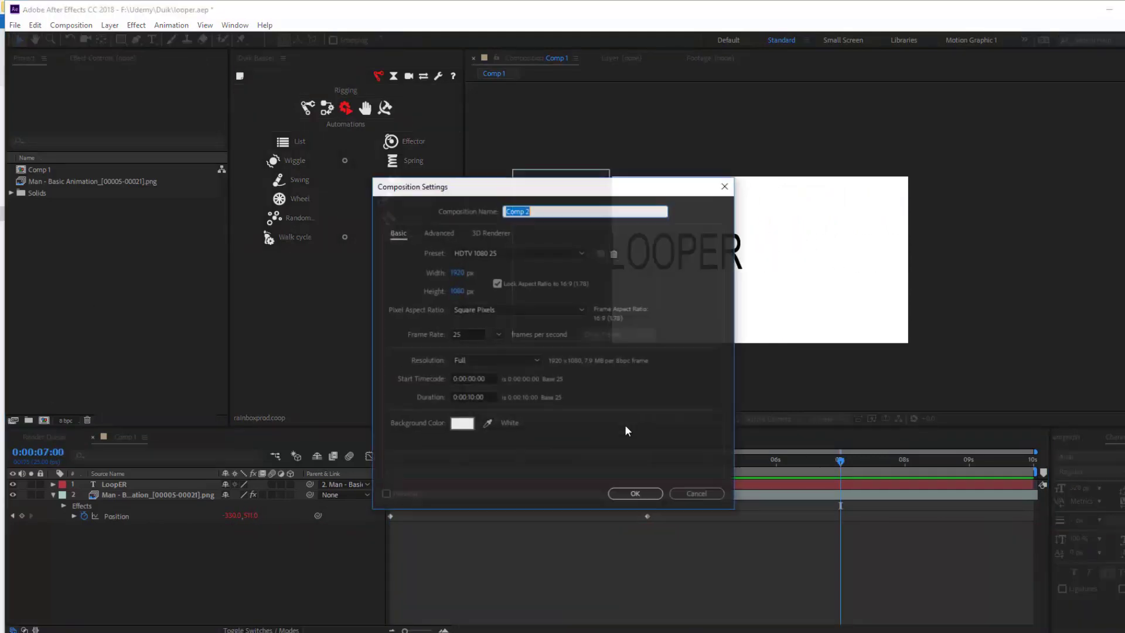
click(634, 492)
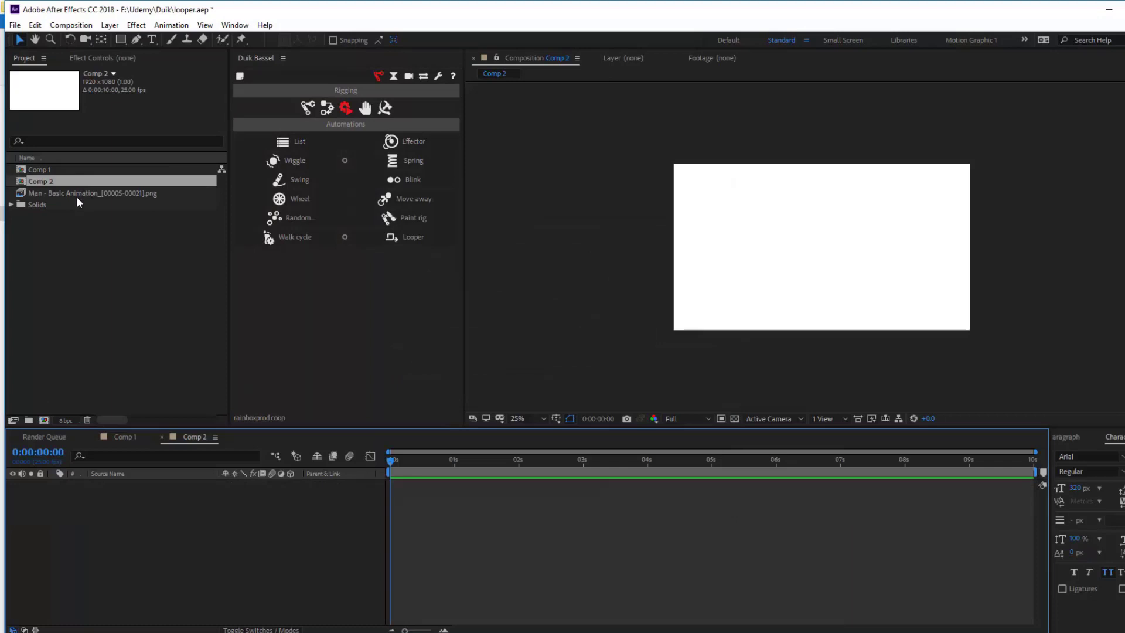
drag(76, 197, 232, 515)
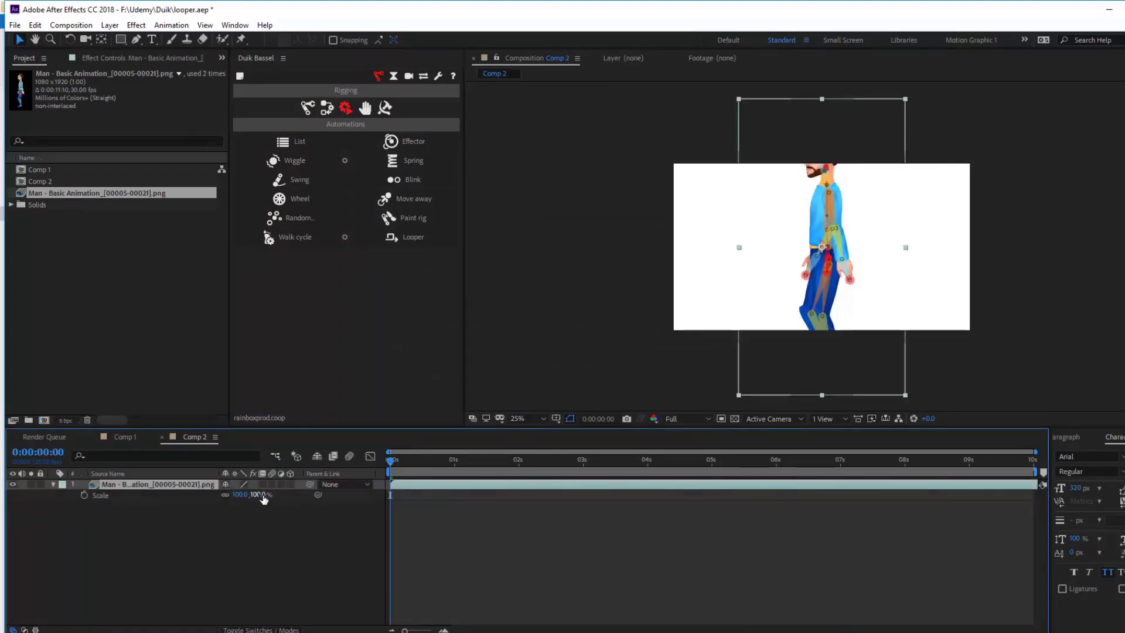
Scale the man to 51% and park him just beyond the right edge, showing Position.
drag(263, 498, 220, 498)
drag(838, 254, 1026, 268)
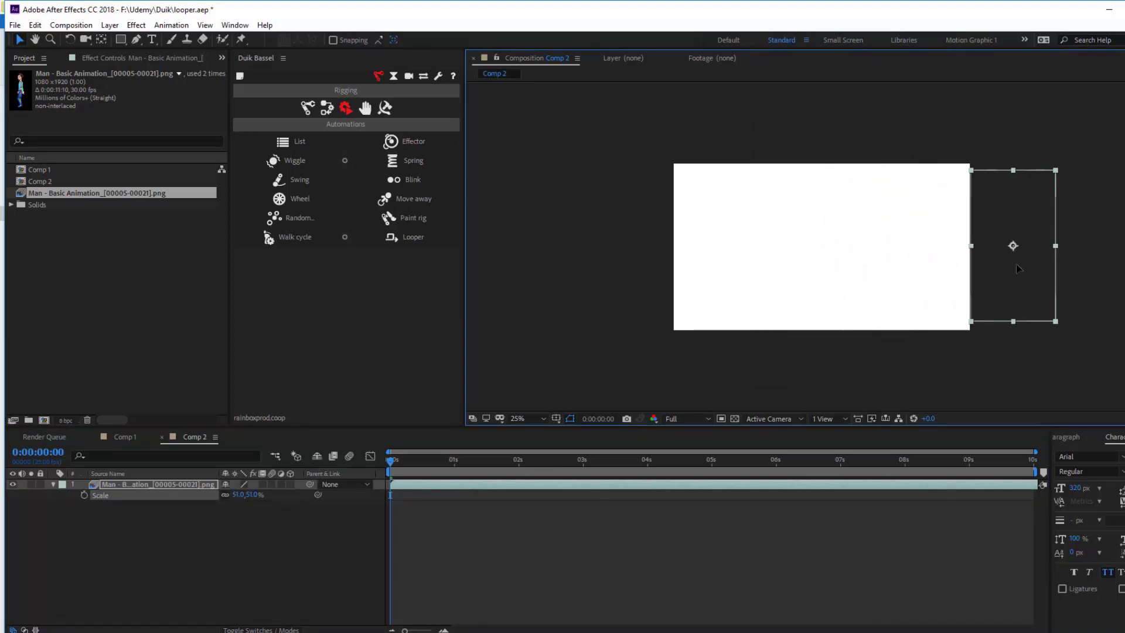
key(p)
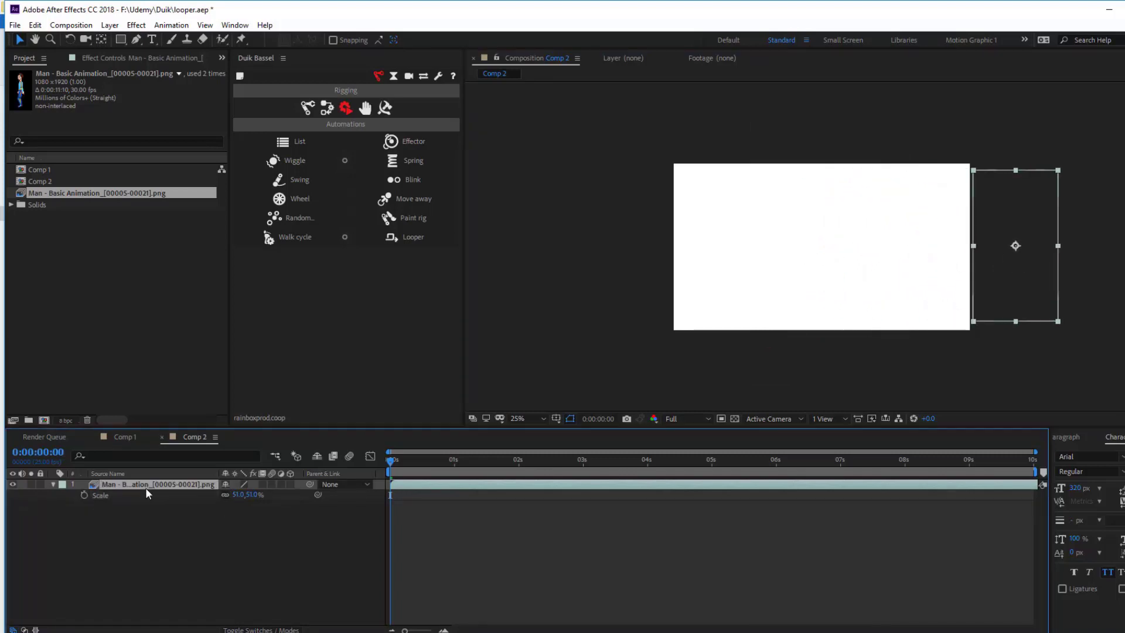
Keyframe Position from off the right edge at 0s to off the left edge at 3s and preview.
click(85, 495)
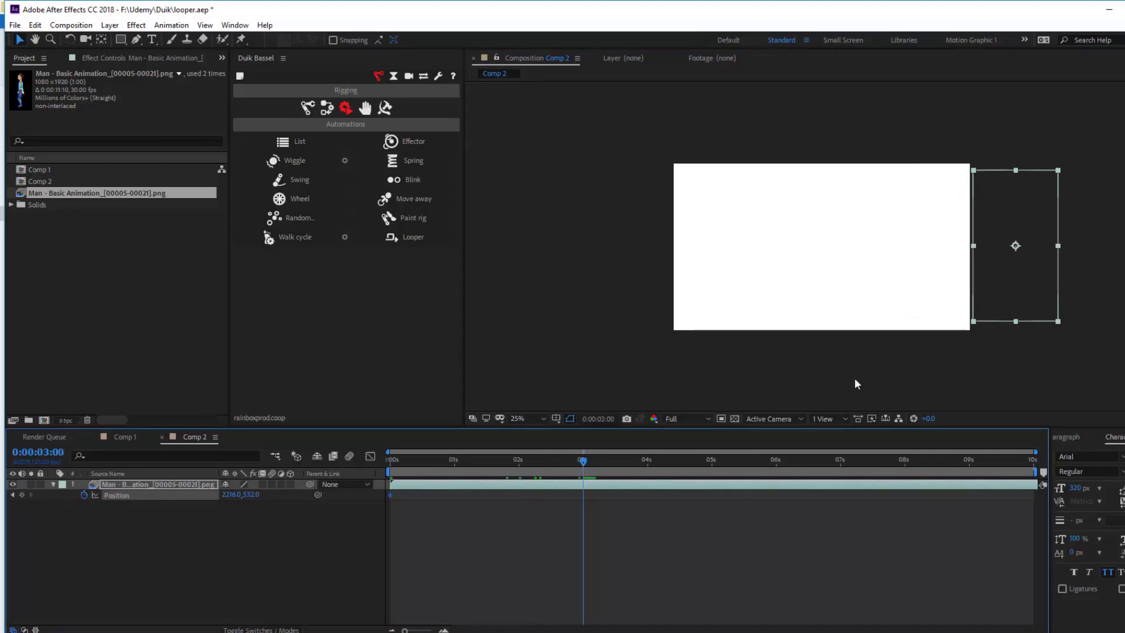
drag(985, 289, 594, 288)
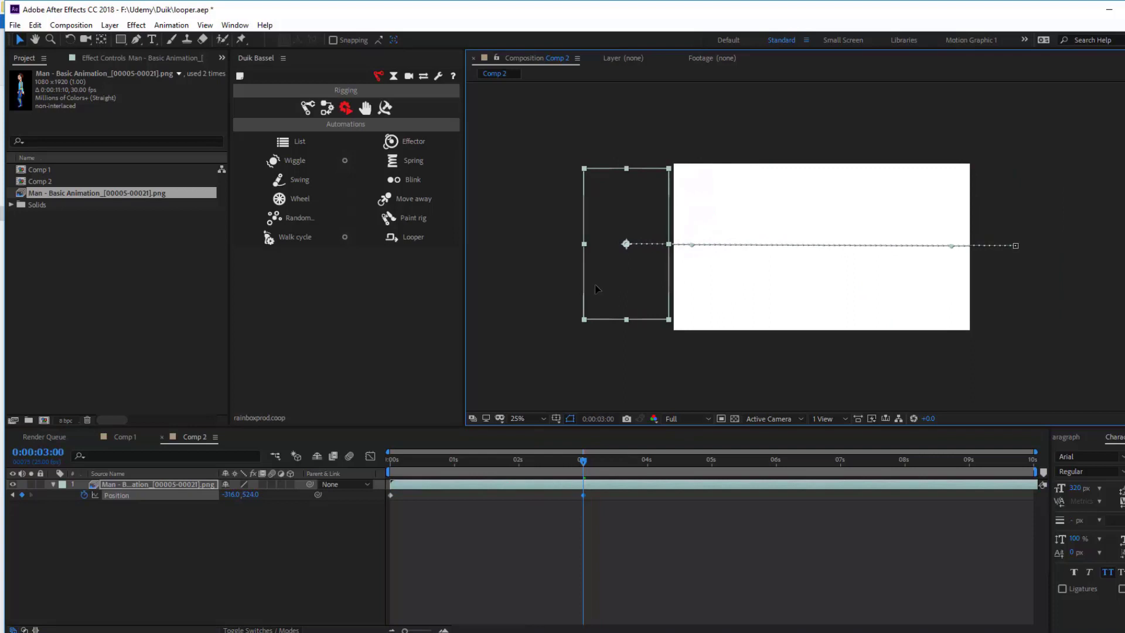
drag(556, 459, 391, 461)
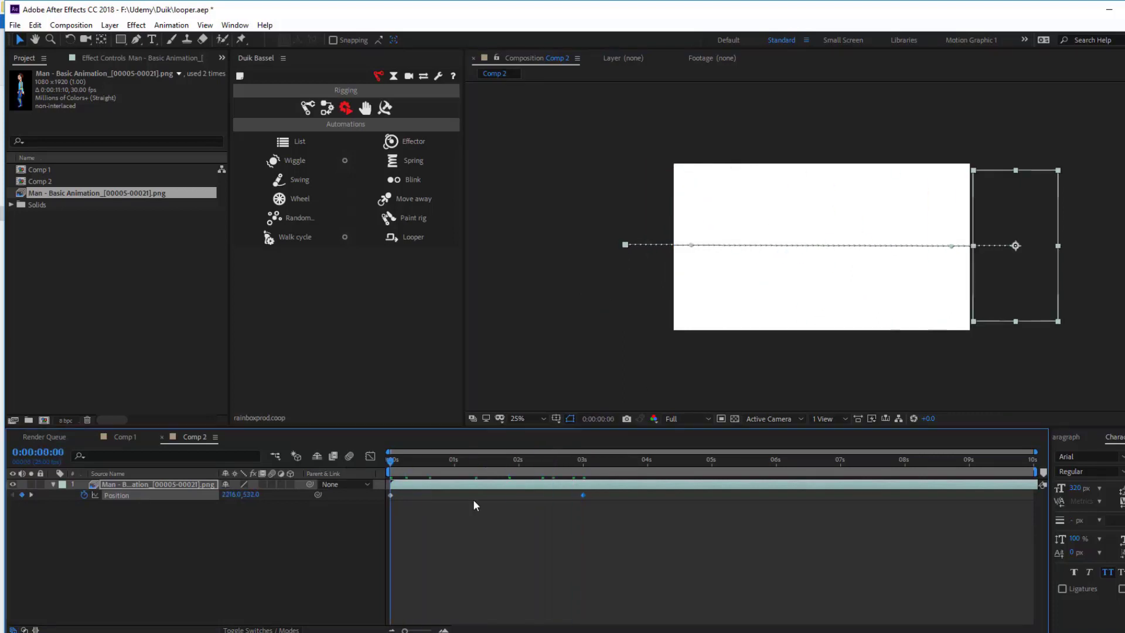
key(space)
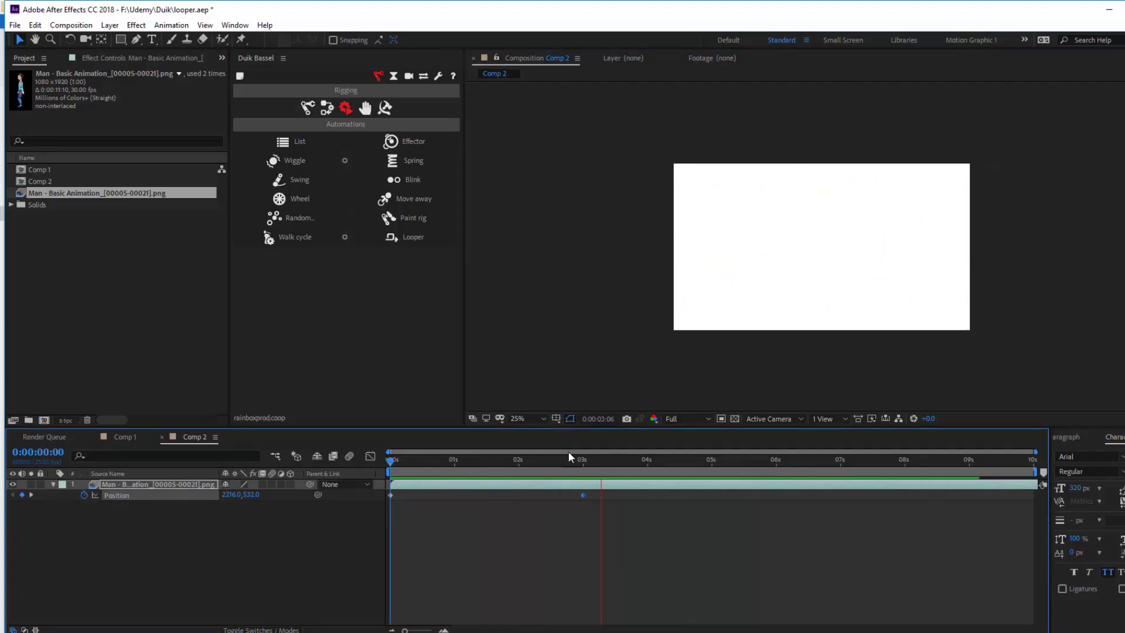
key(space)
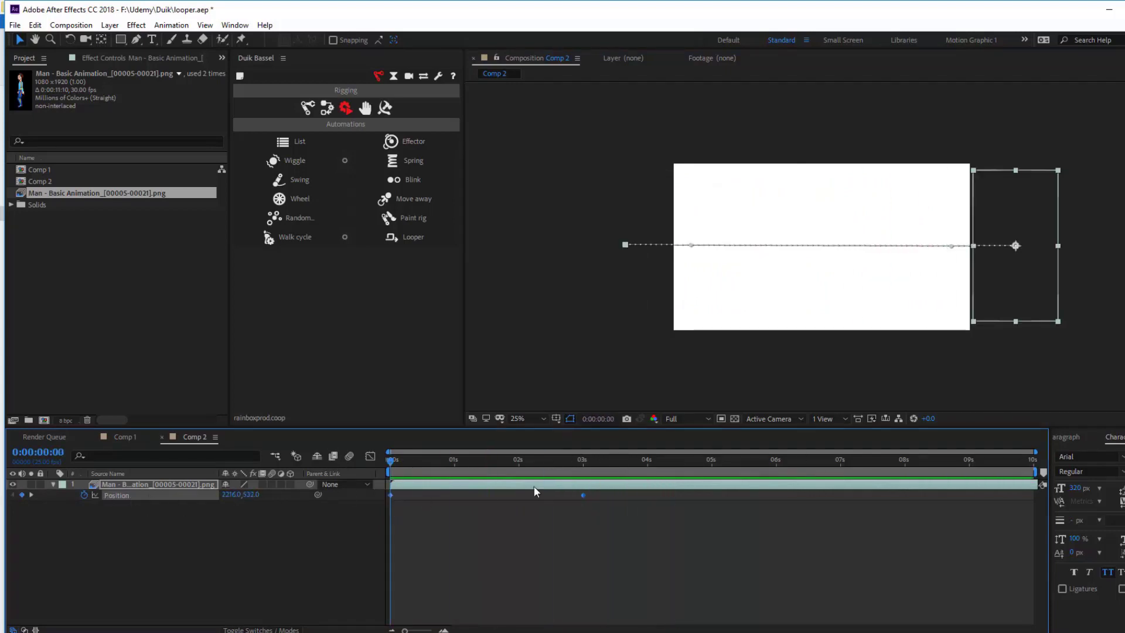
click(426, 240)
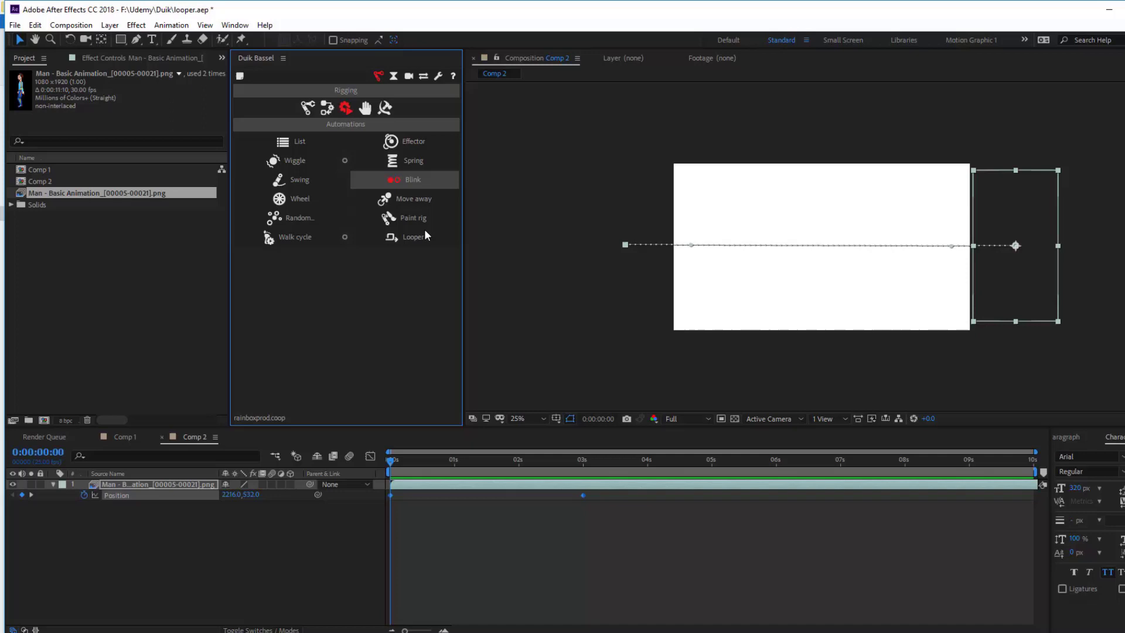
Apply Duik's Looper to the man's Position and preview the crossing repeating past 3s.
click(407, 239)
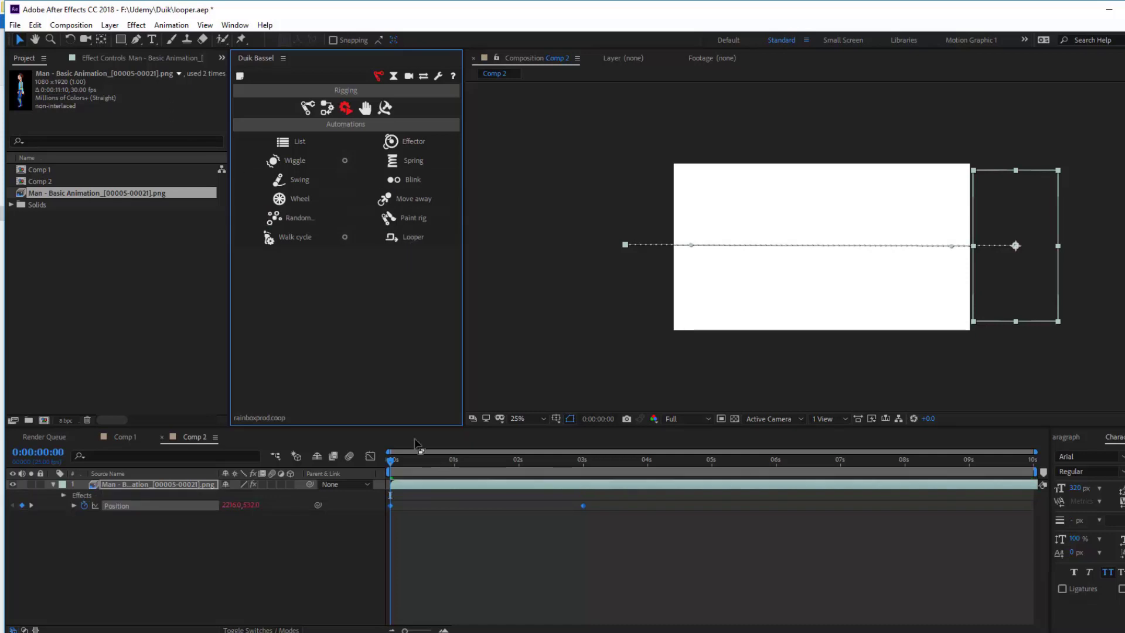
click(465, 529)
key(space)
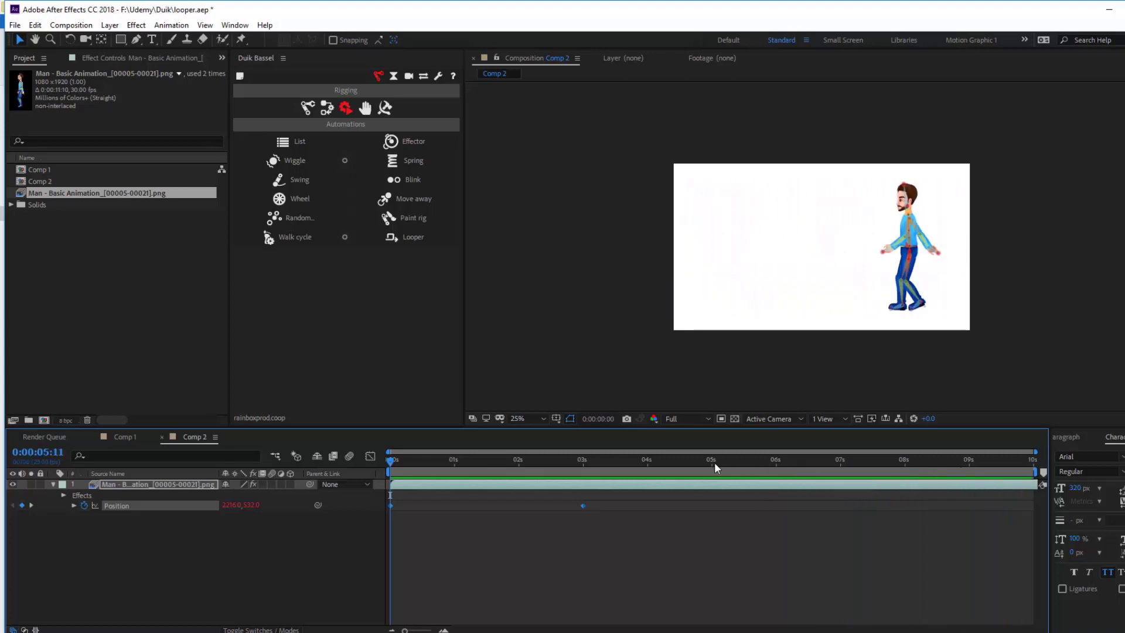
click(630, 468)
drag(630, 468, 565, 473)
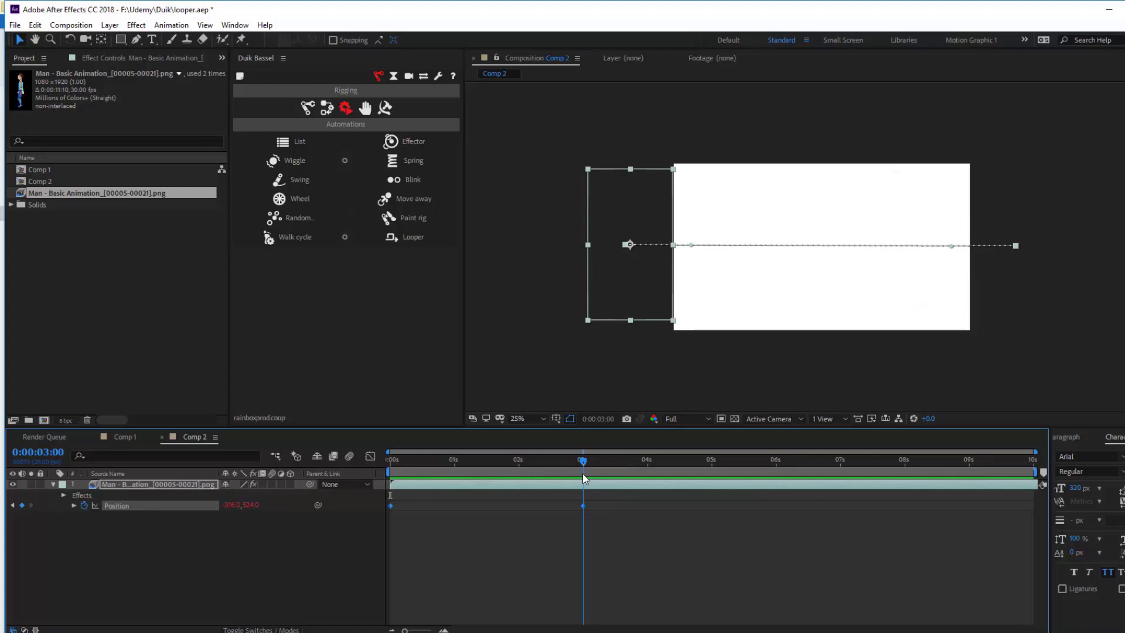
key(Home)
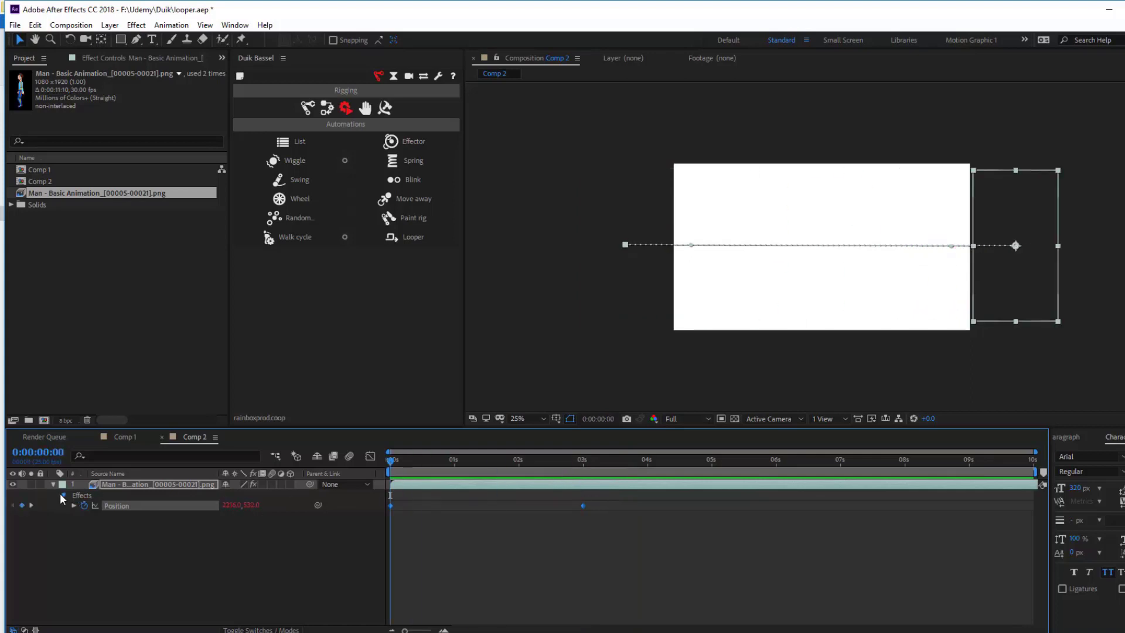
Reveal the man's Transform properties and enable the Rotation stopwatch at 0s.
click(62, 495)
click(63, 496)
click(53, 482)
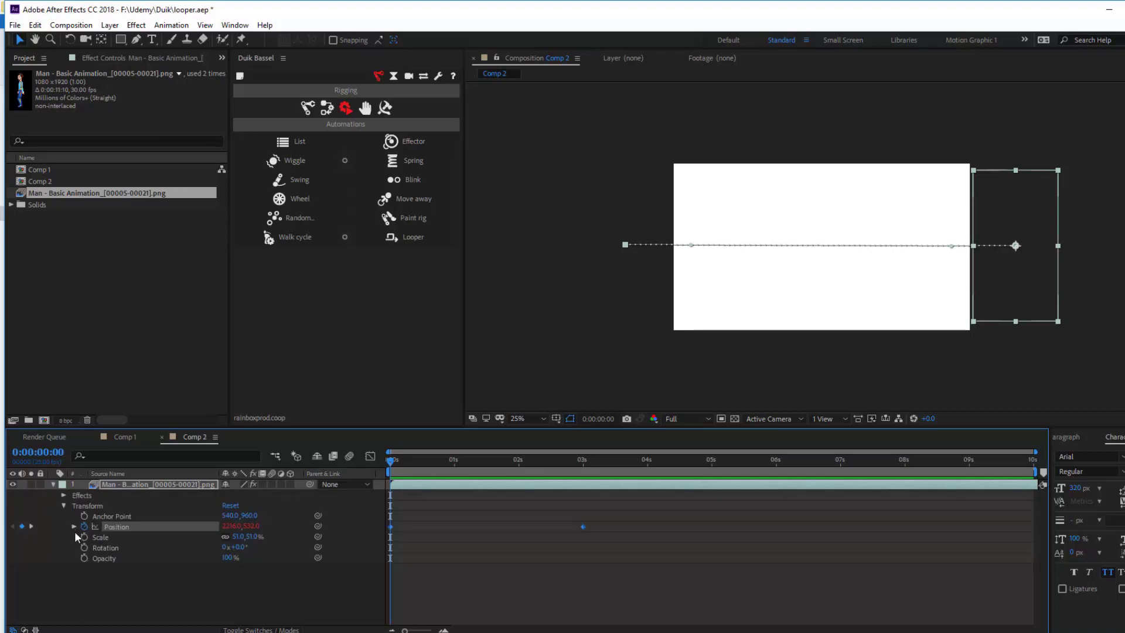
click(105, 558)
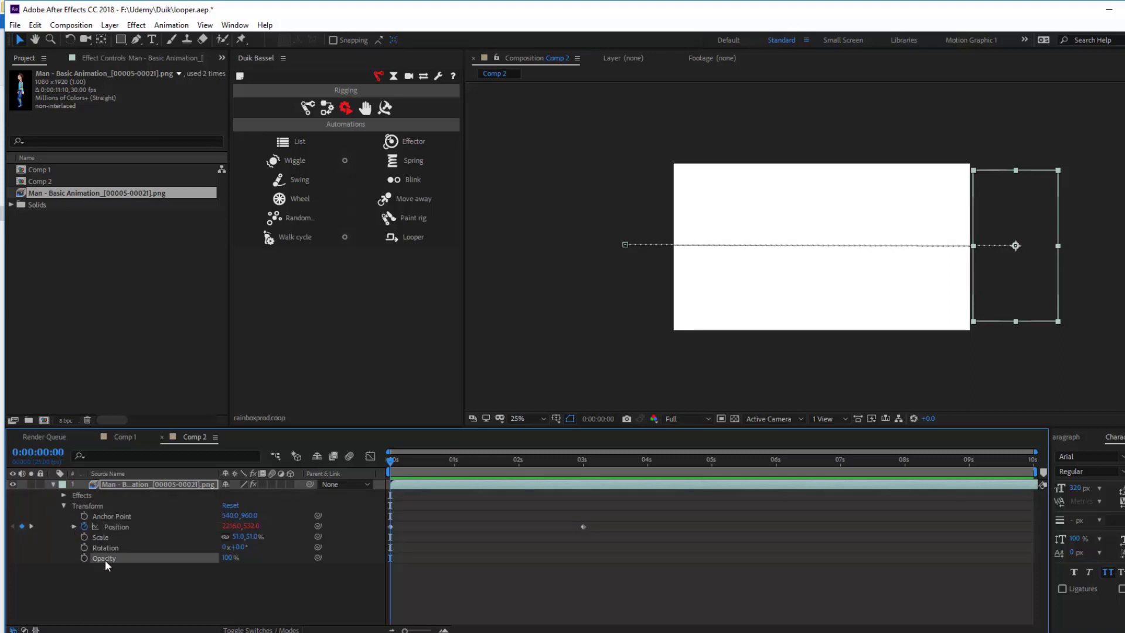
click(183, 546)
drag(478, 472, 463, 484)
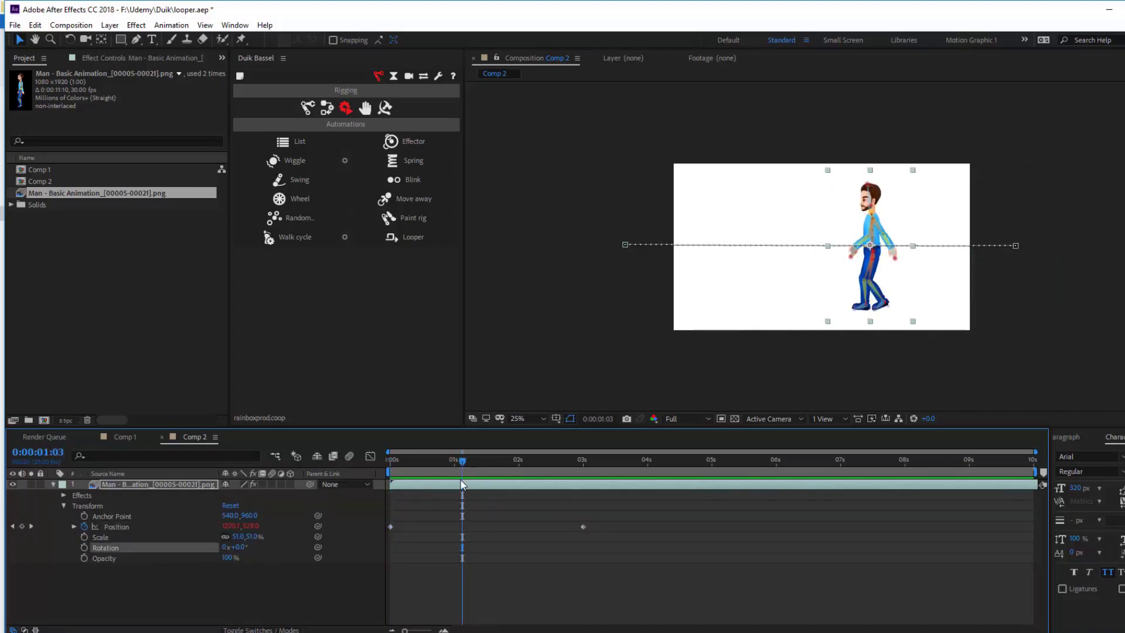
key(Home)
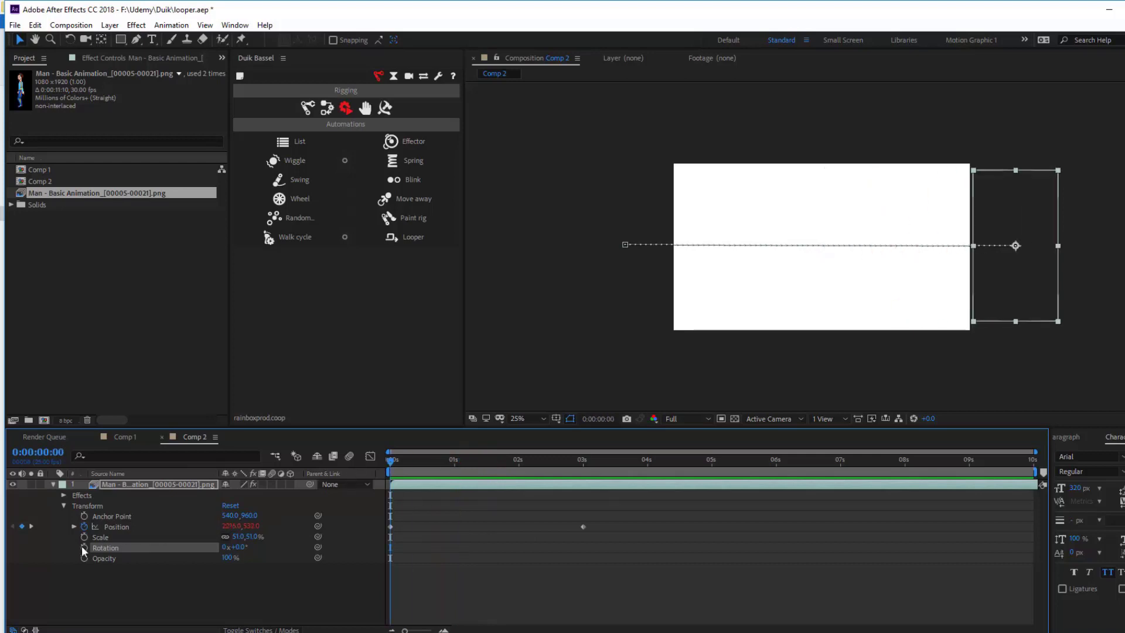
click(84, 548)
Set Rotation to about +12° at 1s and -11° at 2s, then rewind to the start.
click(453, 459)
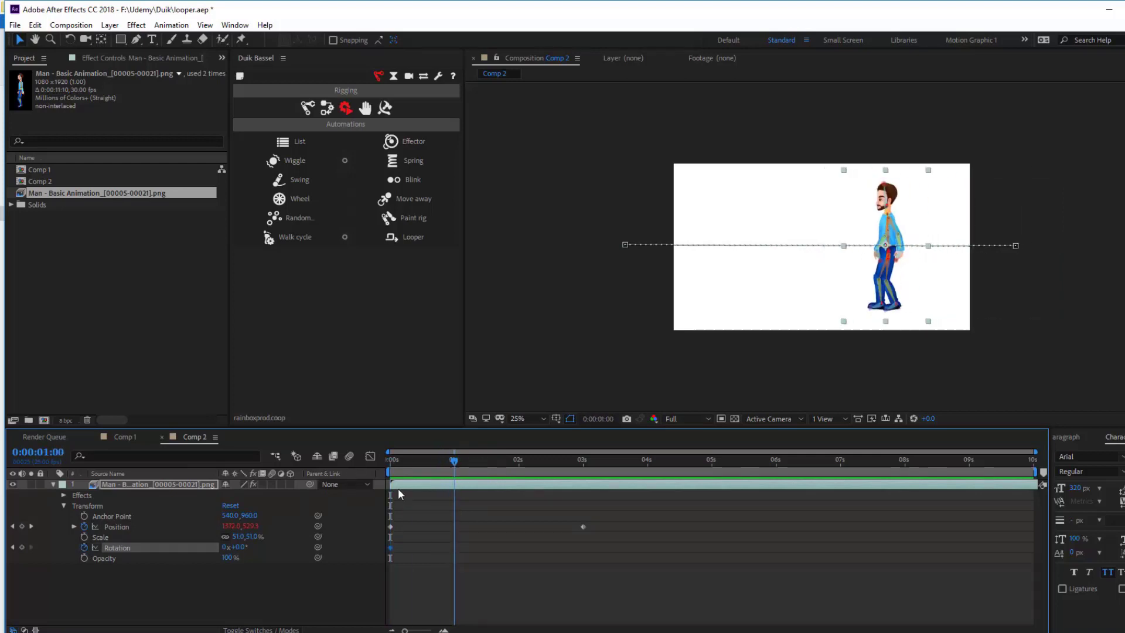
drag(235, 552, 245, 547)
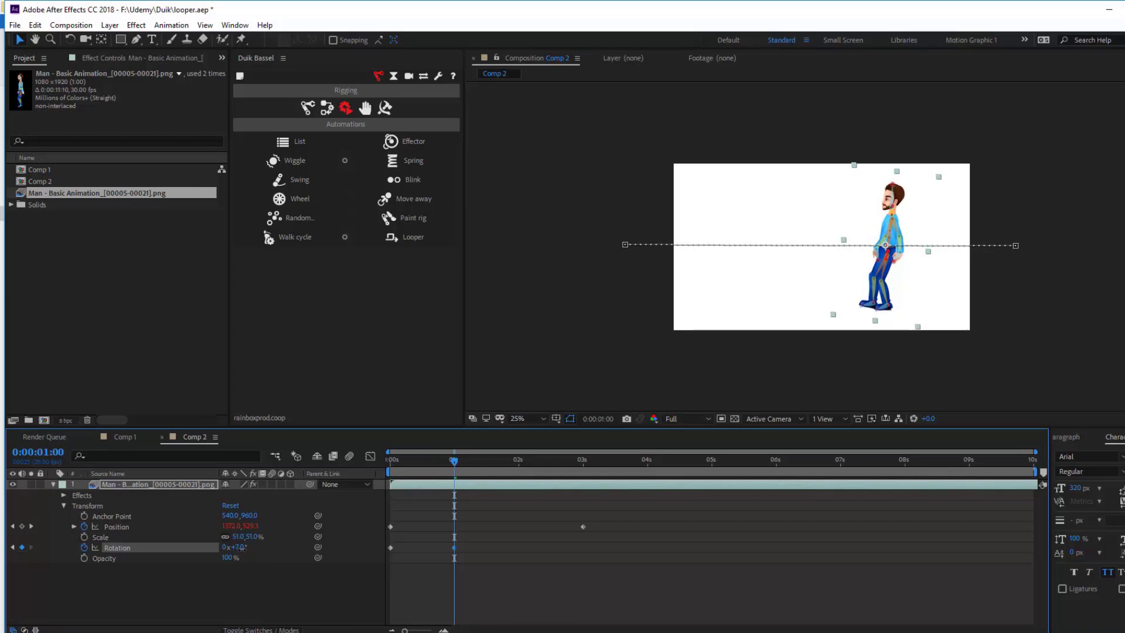
drag(432, 462, 367, 467)
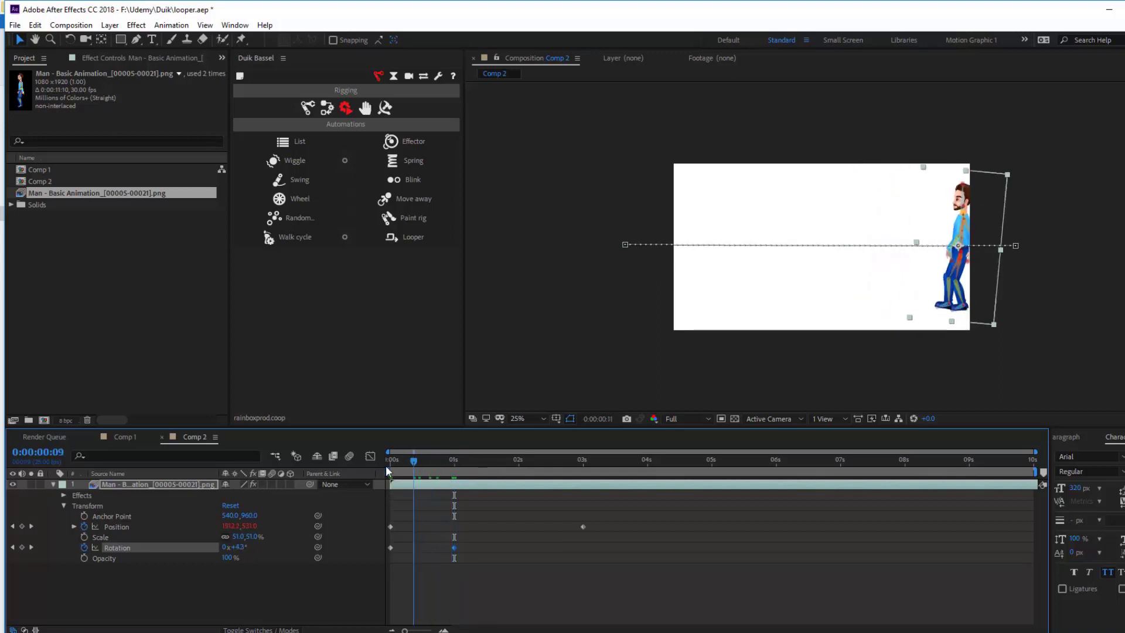
key(space)
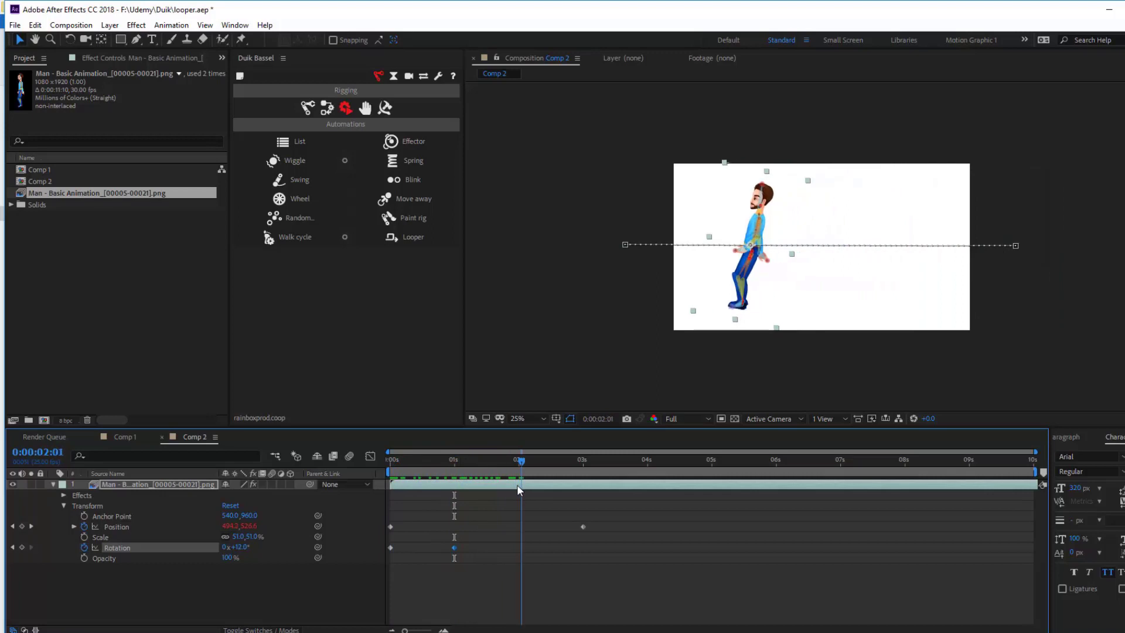
key(space)
drag(246, 548, 230, 547)
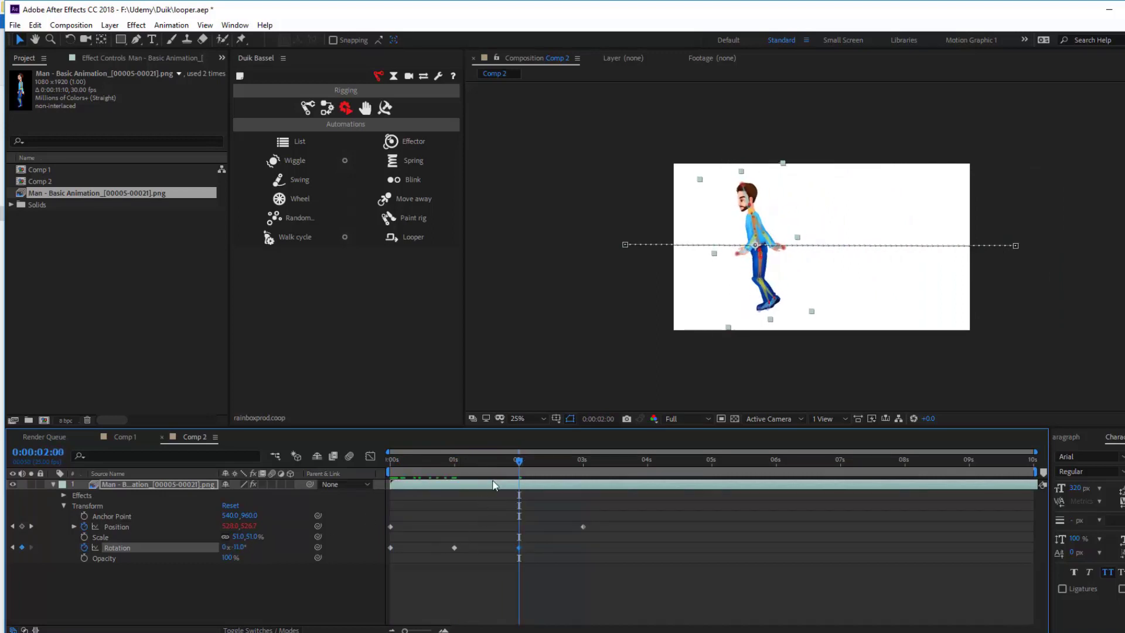
drag(494, 461, 351, 464)
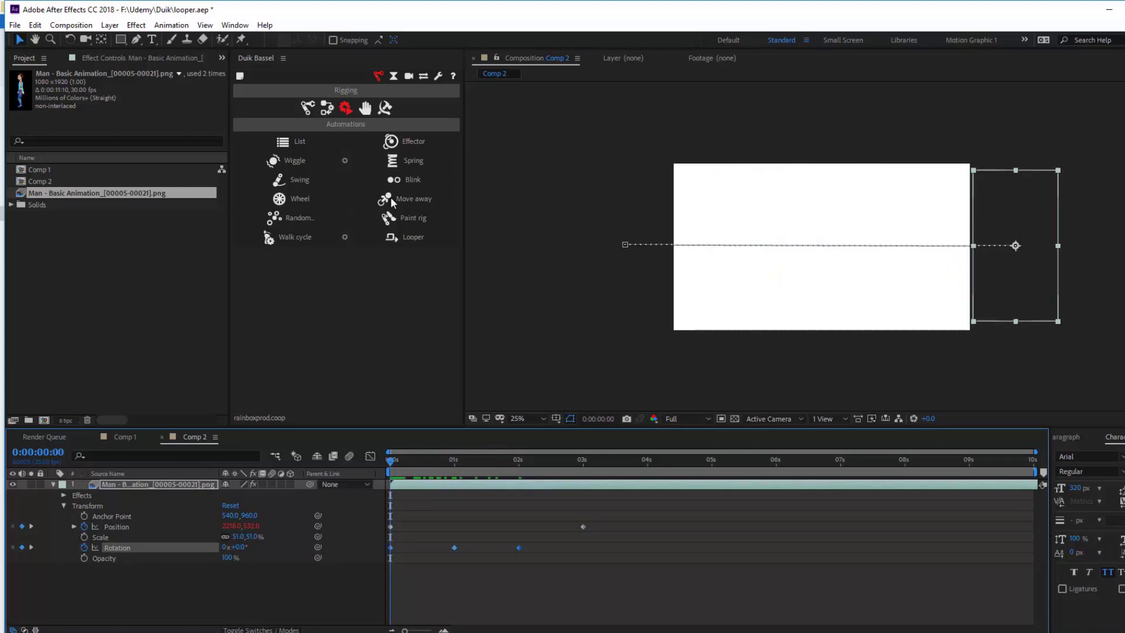
Apply Looper to the man's rotation keyframes and play back the tilting walk.
click(412, 234)
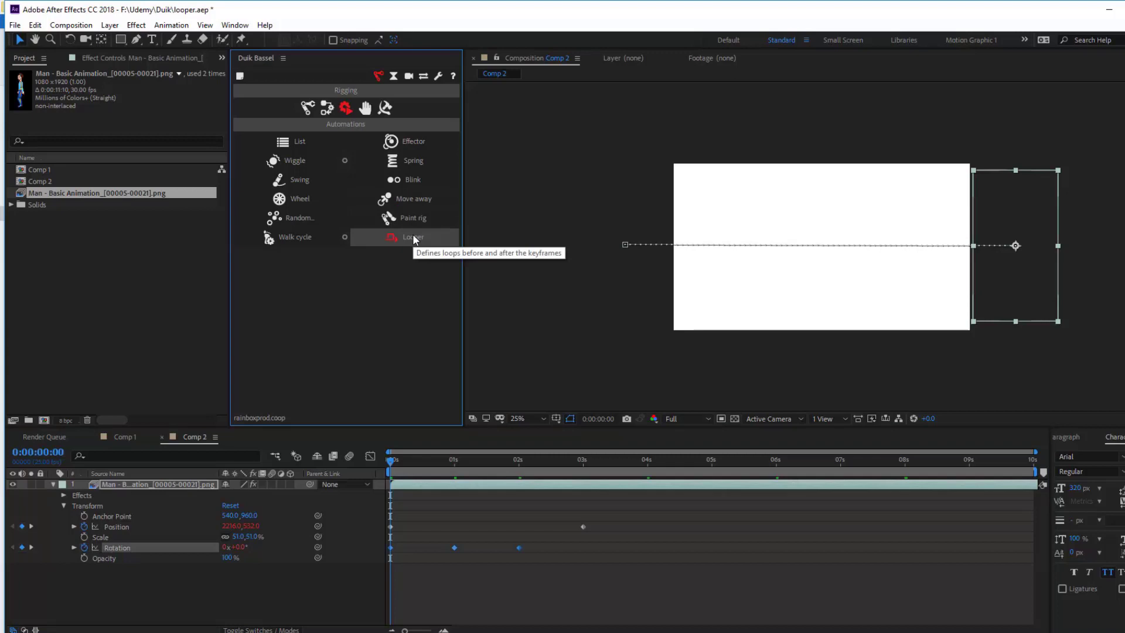
click(462, 505)
key(space)
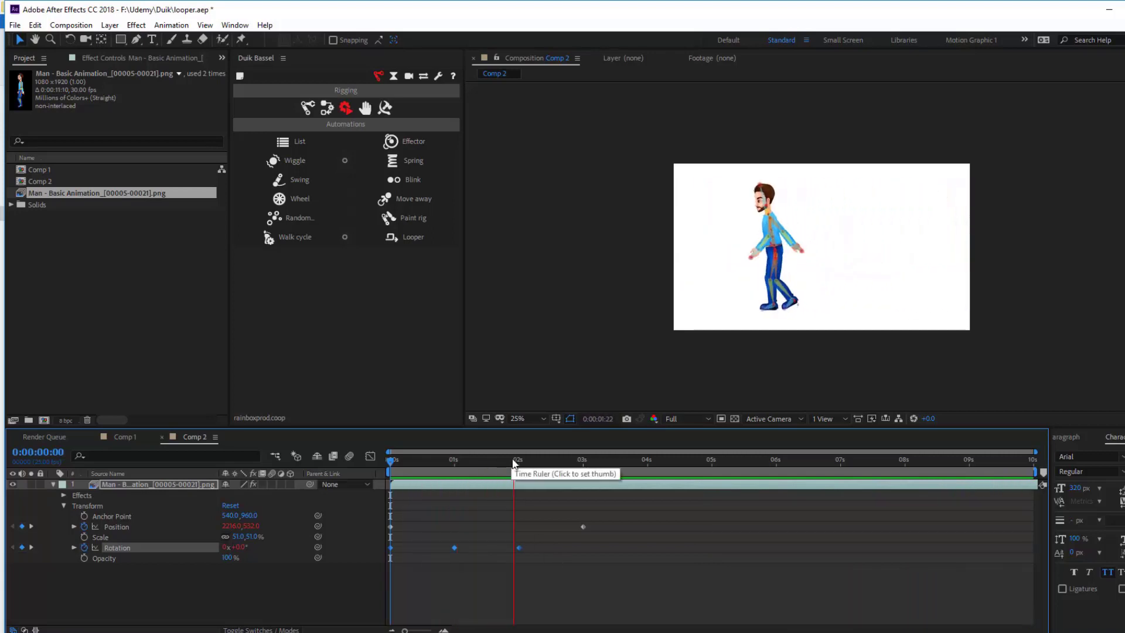
drag(514, 460, 406, 475)
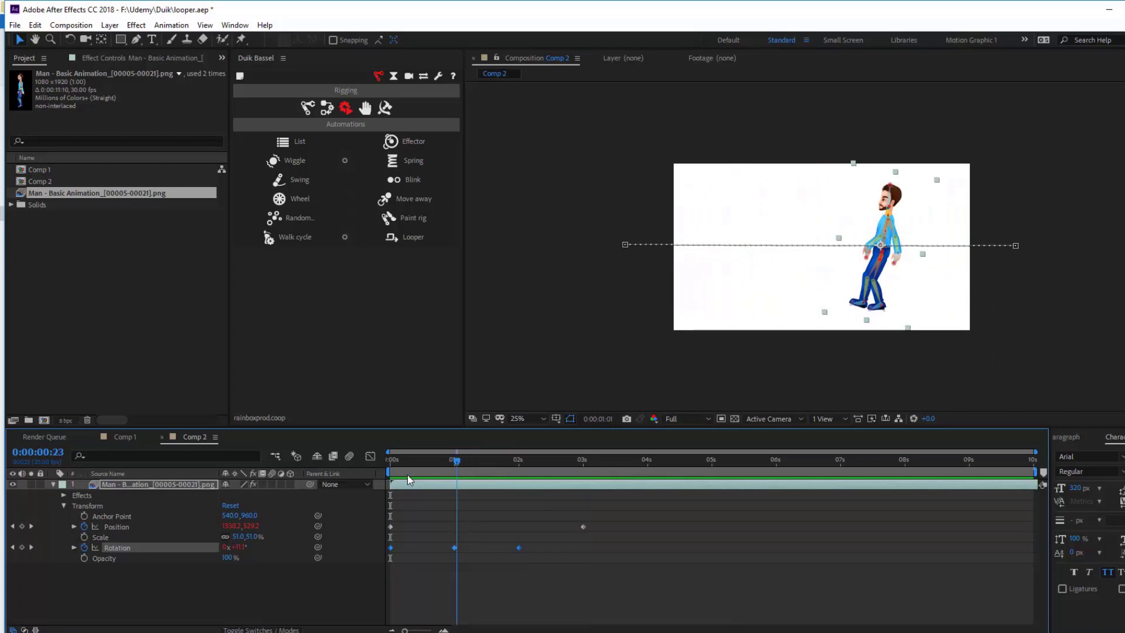
Inspect the Looper's In and Out Type lists, keep Cycle, and return to the Project panel.
click(87, 61)
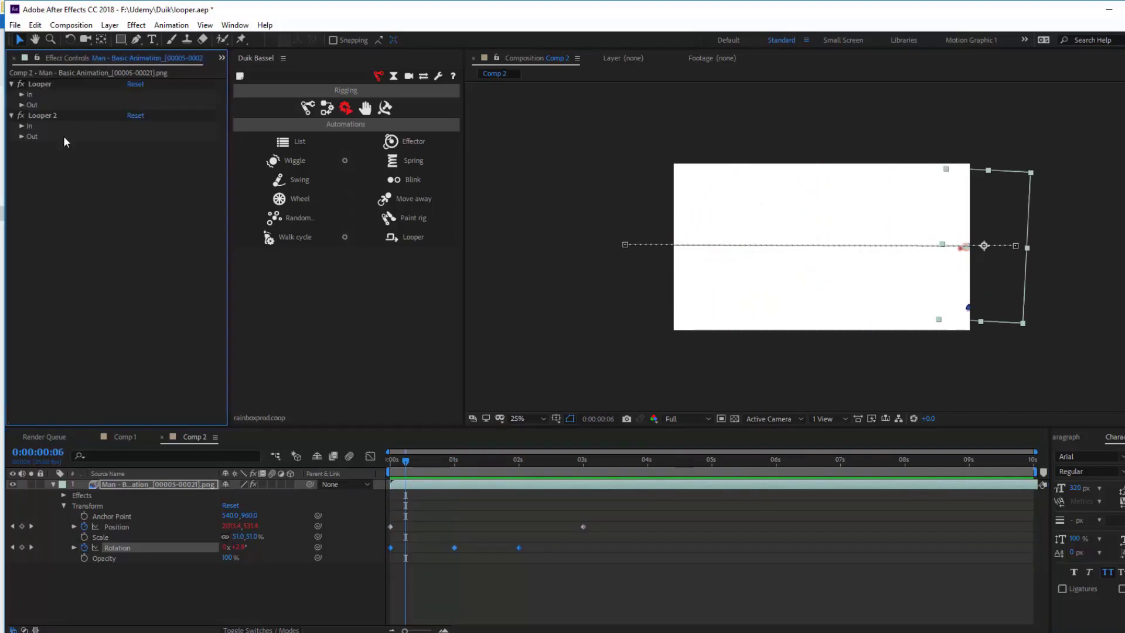
click(21, 95)
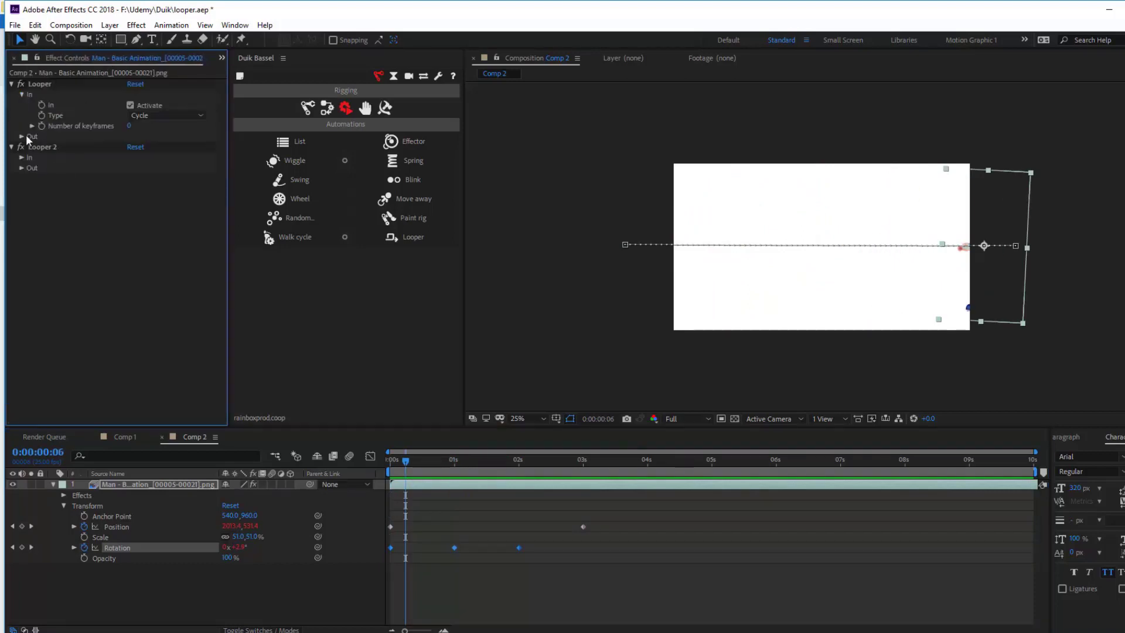
click(22, 139)
click(45, 85)
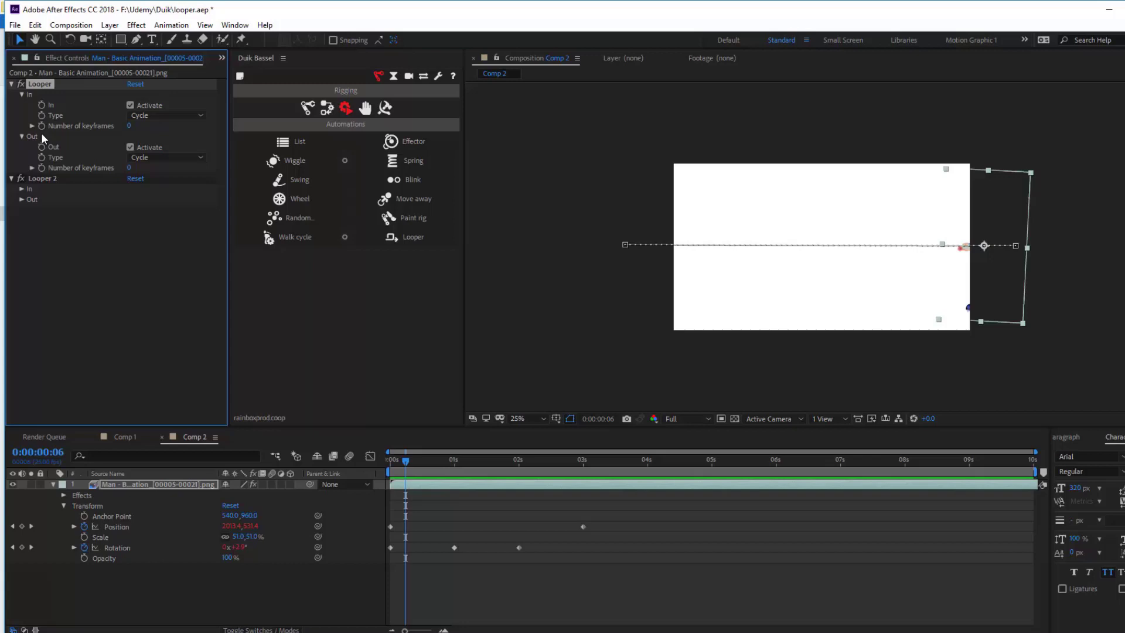
click(138, 116)
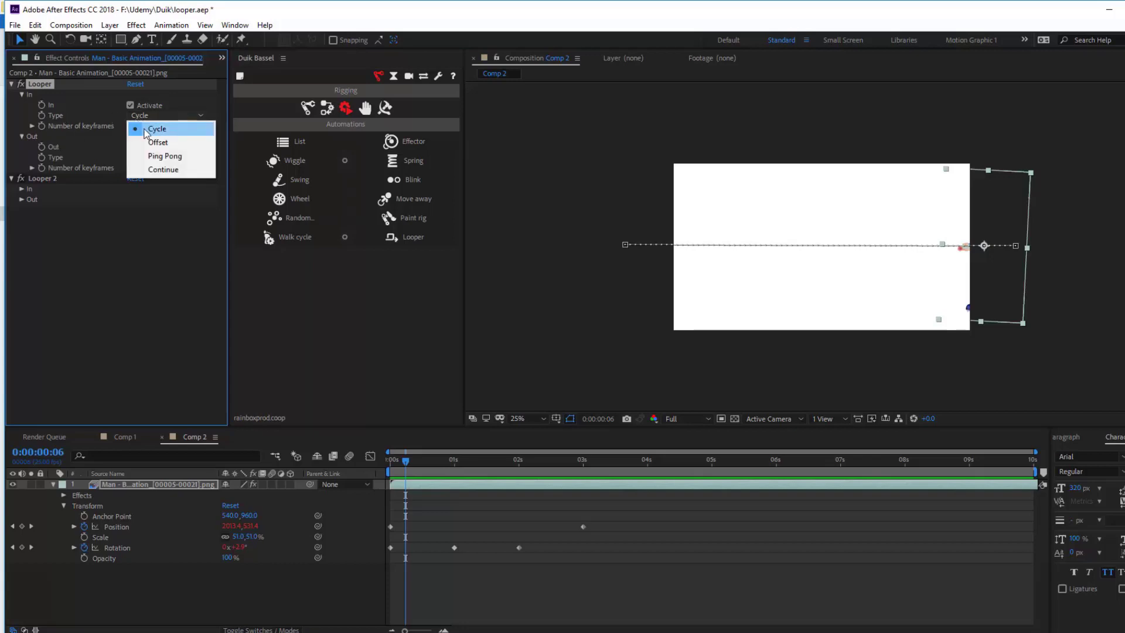
click(156, 126)
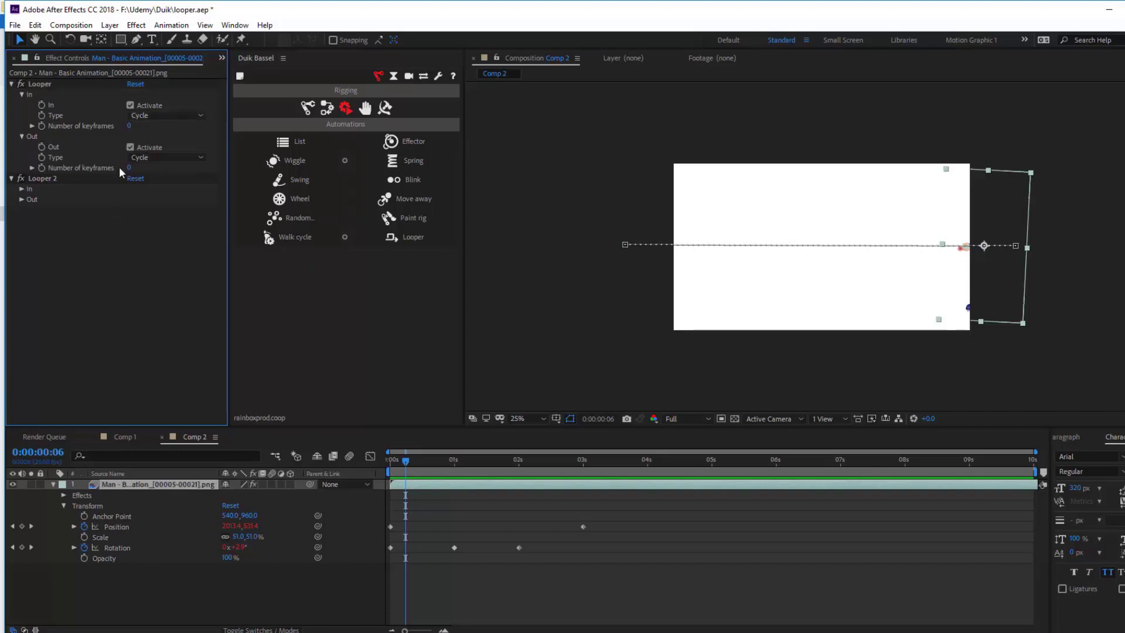
click(221, 58)
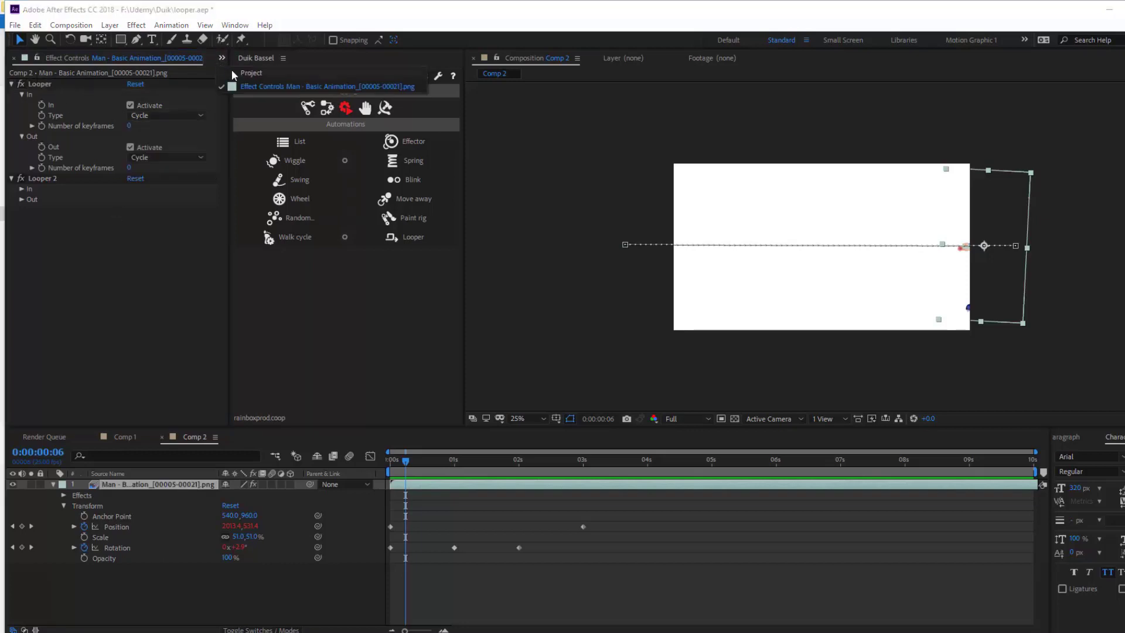
click(249, 71)
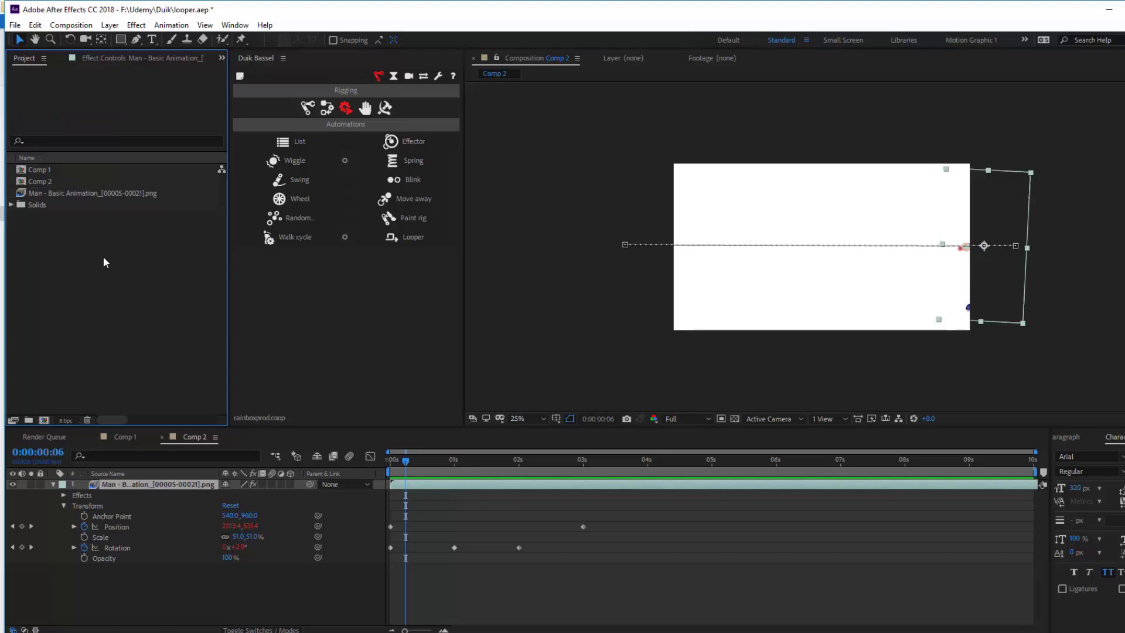
Collapse the man layer and add Woman face.png to Comp 2.
click(52, 484)
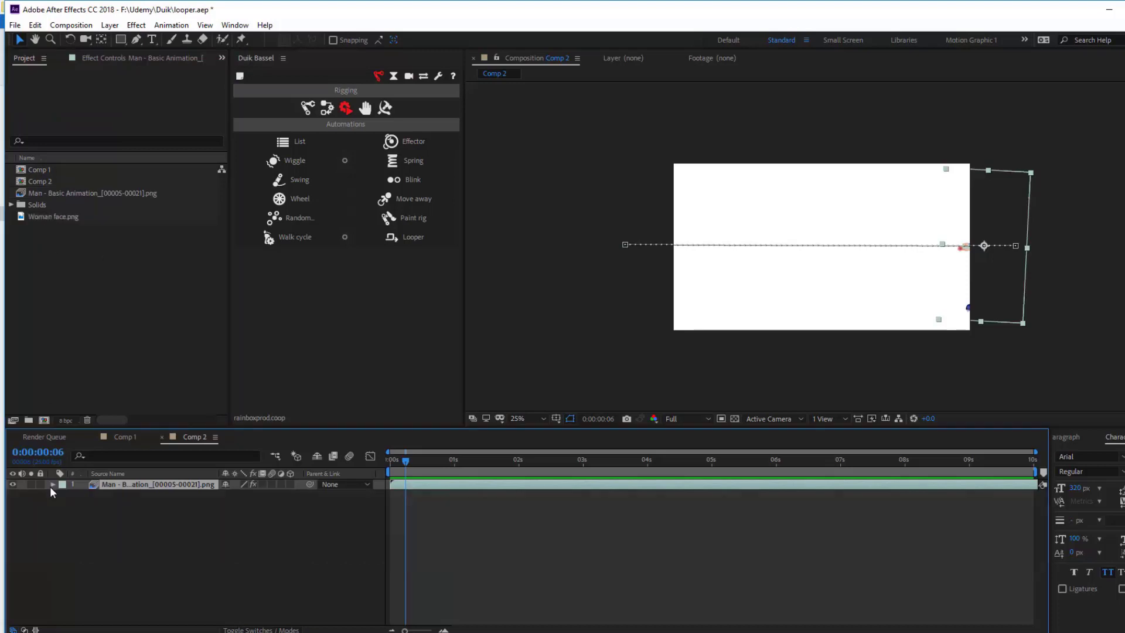
click(59, 213)
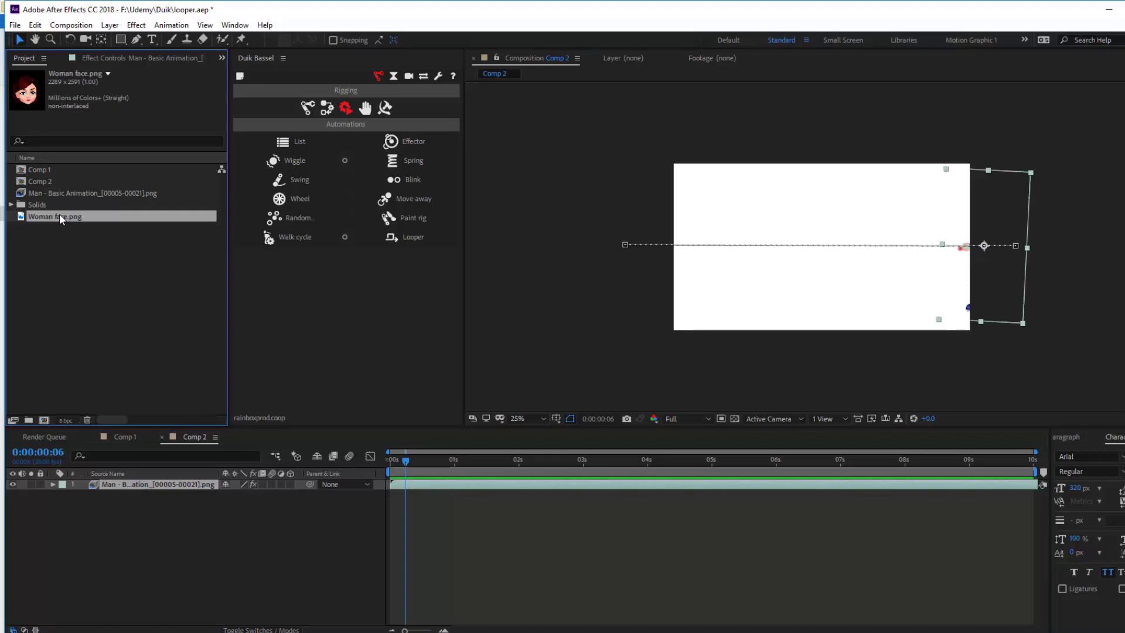
click(82, 277)
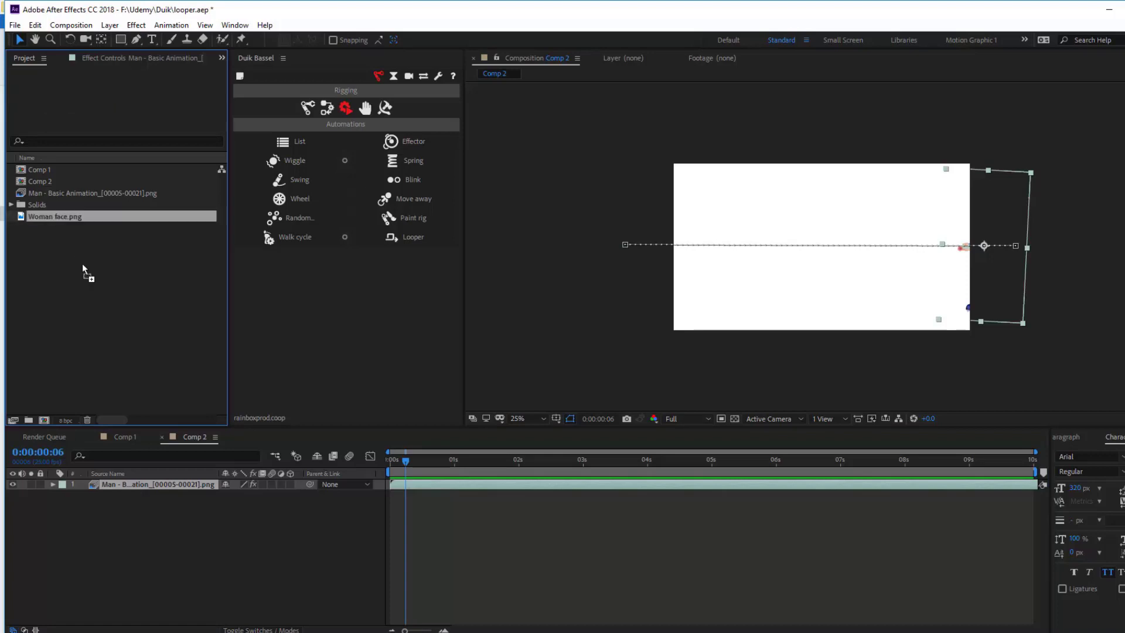
drag(57, 213, 842, 307)
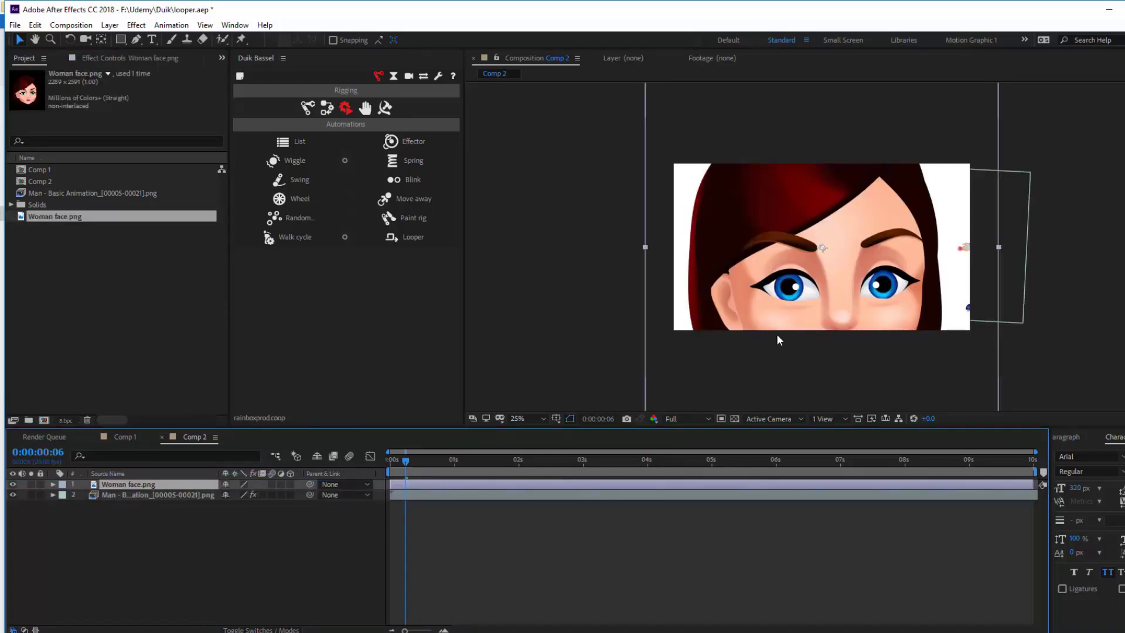
Scale the face to 17%, place it at the frame's right edge and show its Position.
key(s)
drag(251, 494, 743, 298)
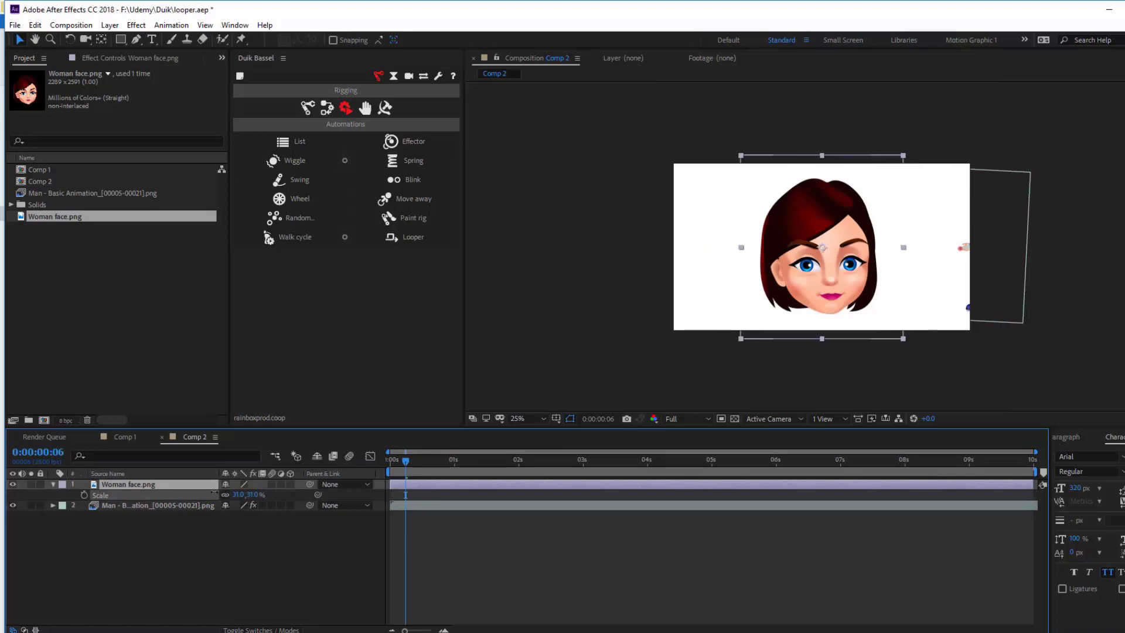
drag(820, 268, 943, 267)
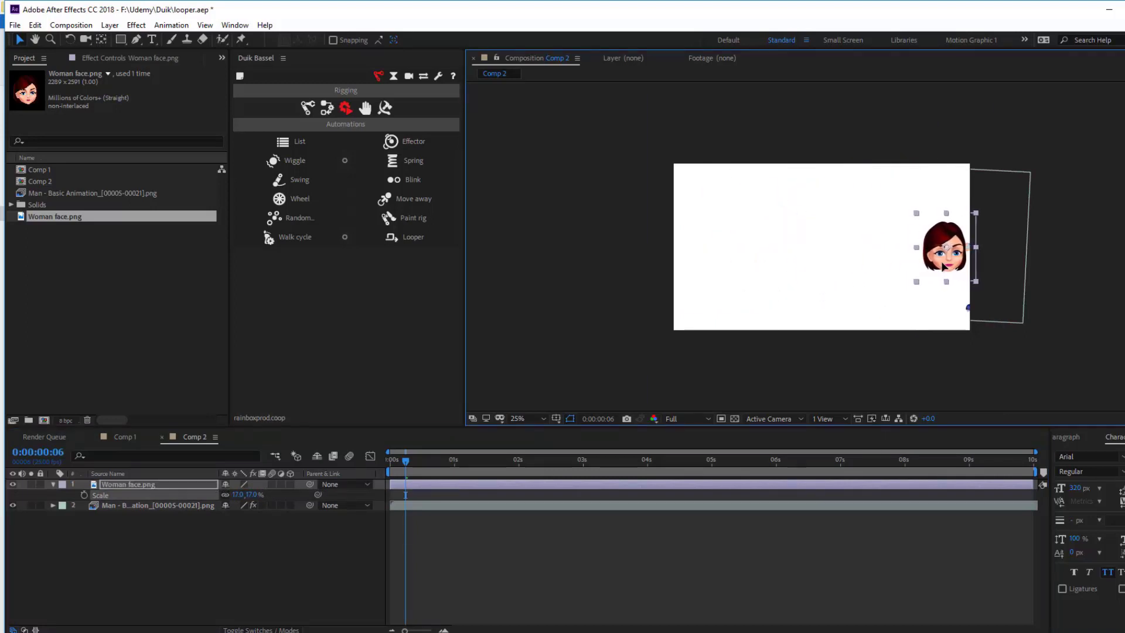
key(Return)
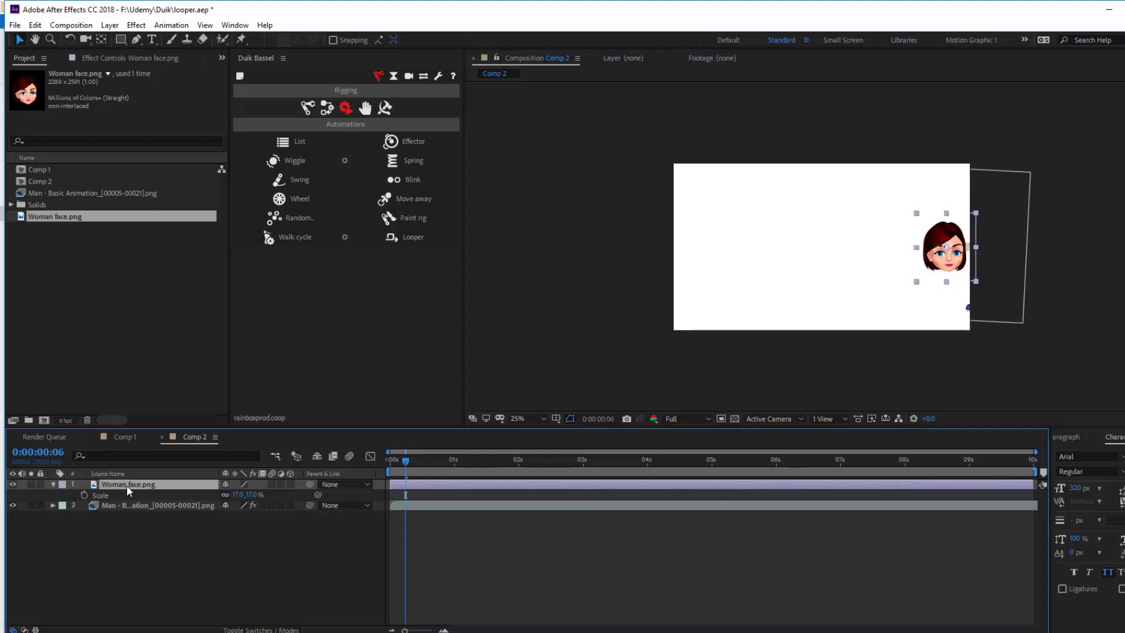
key(p)
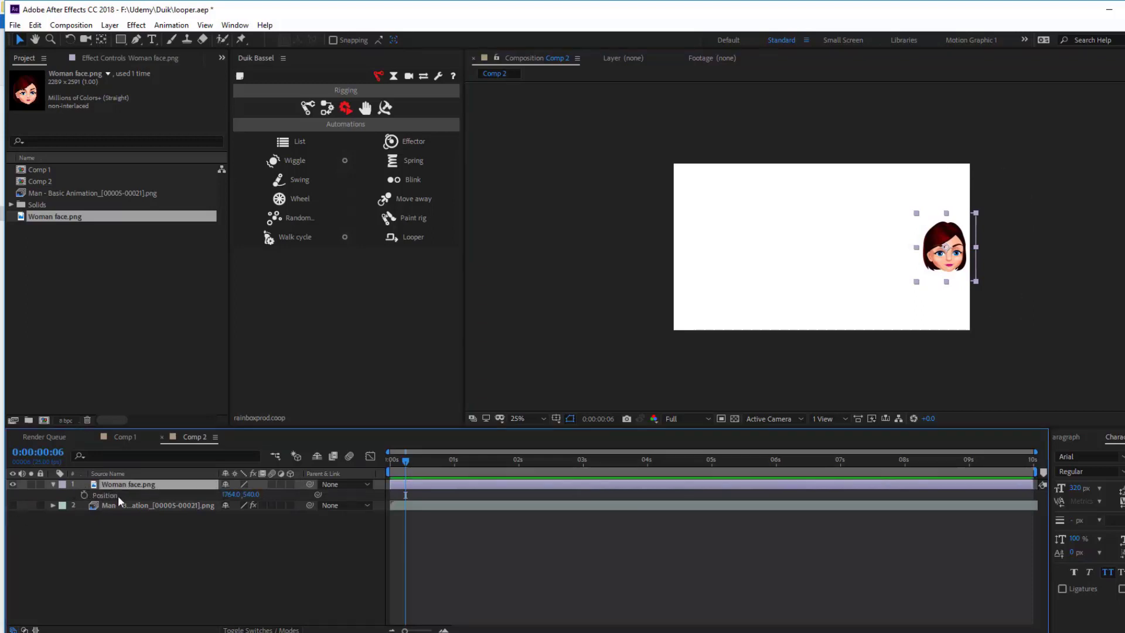
Keyframe the face's Position from the right edge at 0s to the left edge at 1s and preview.
click(117, 496)
key(Home)
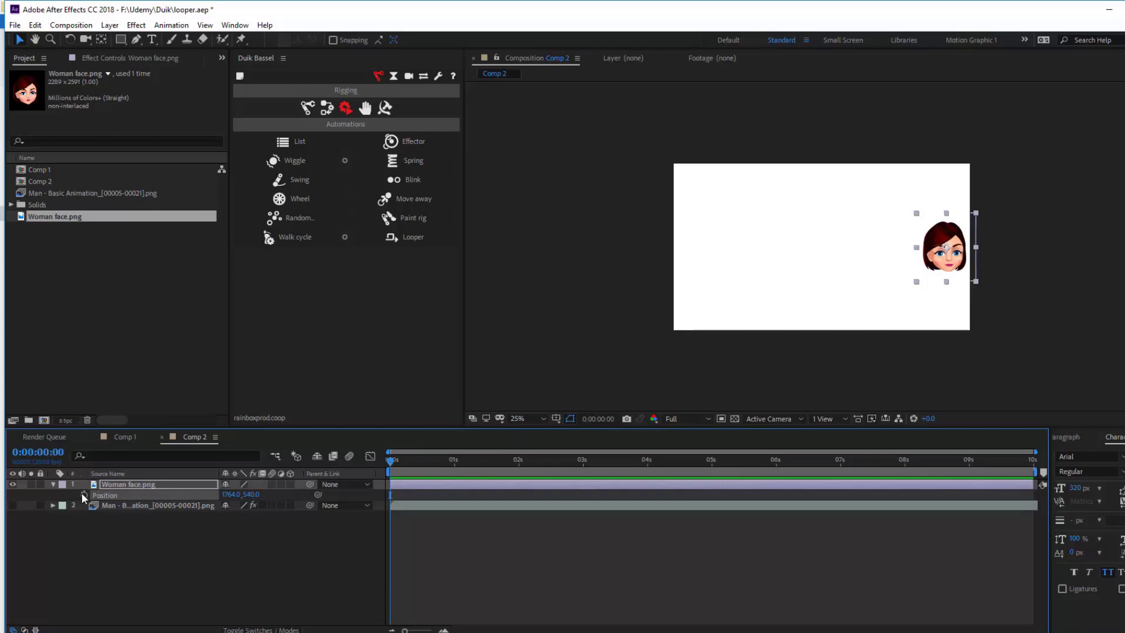
click(454, 467)
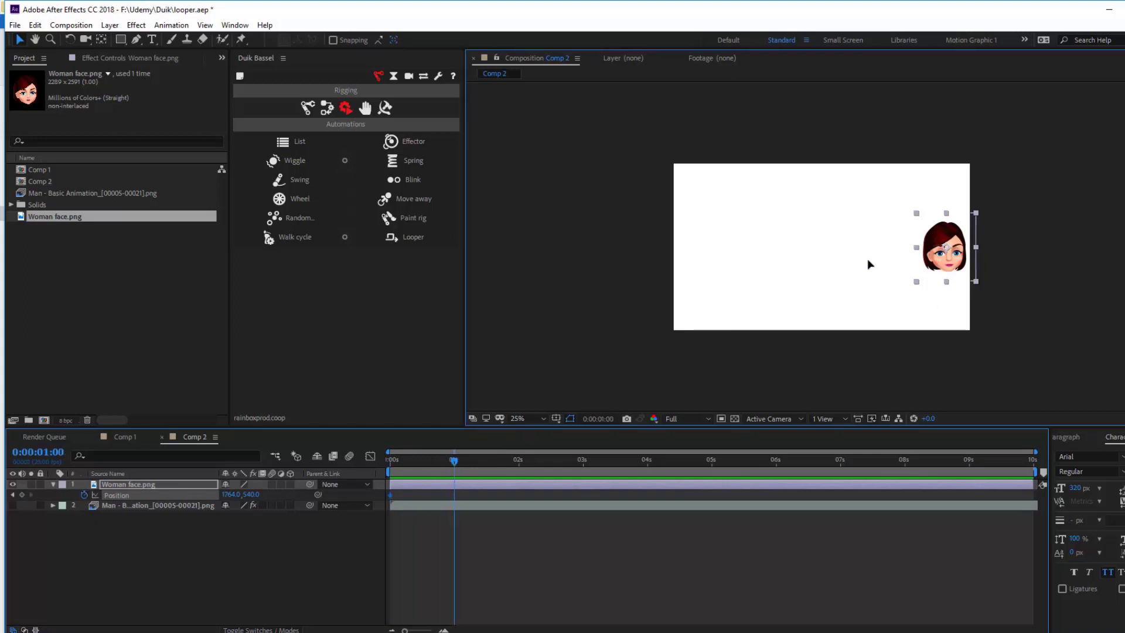
drag(945, 249, 702, 249)
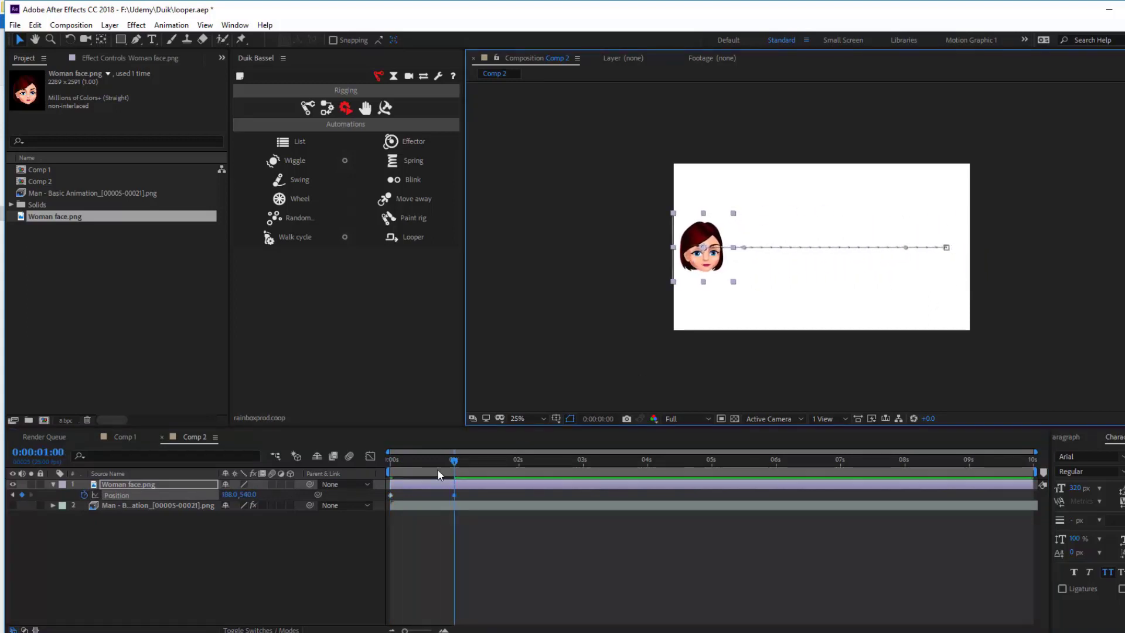
drag(454, 460, 369, 460)
key(space)
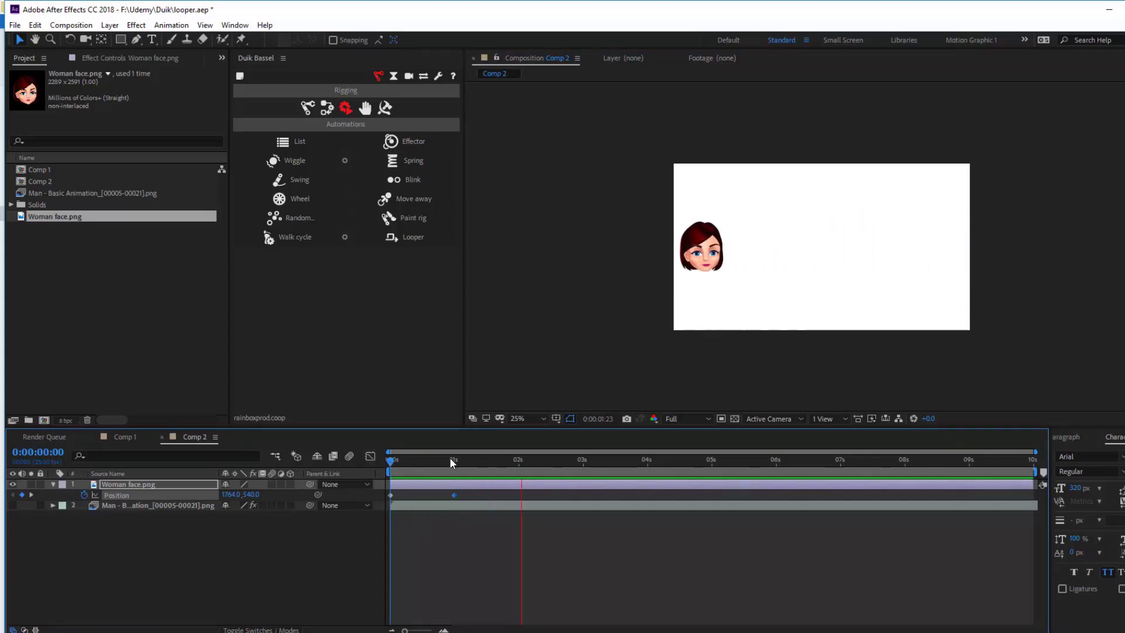
key(space)
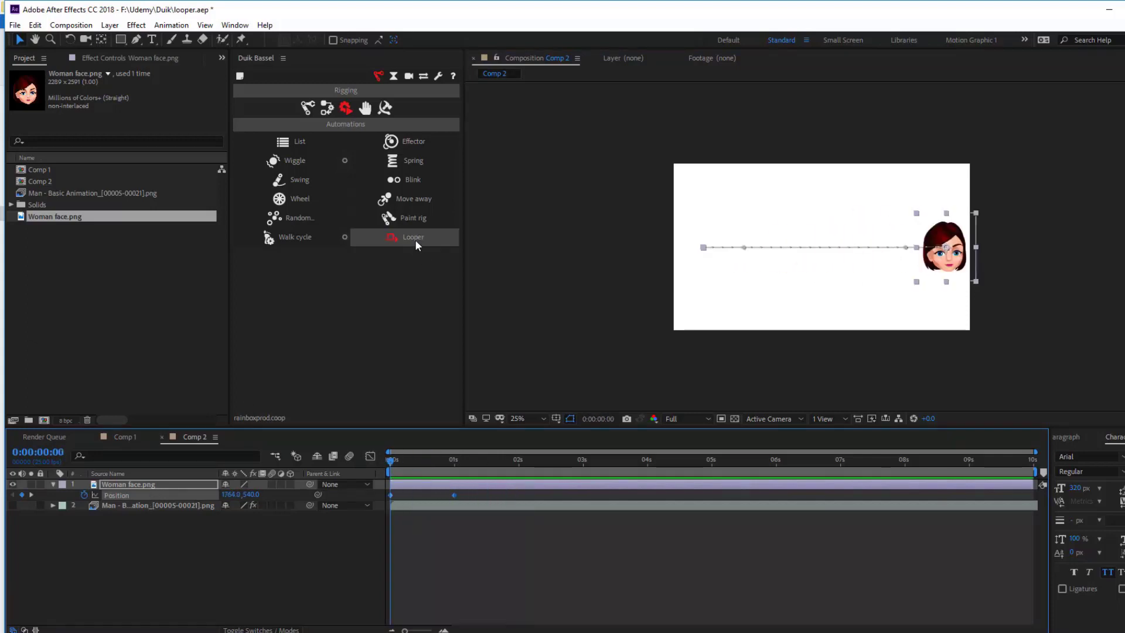
Apply Duik's Looper to the face's Position and show its Effect Controls.
click(415, 239)
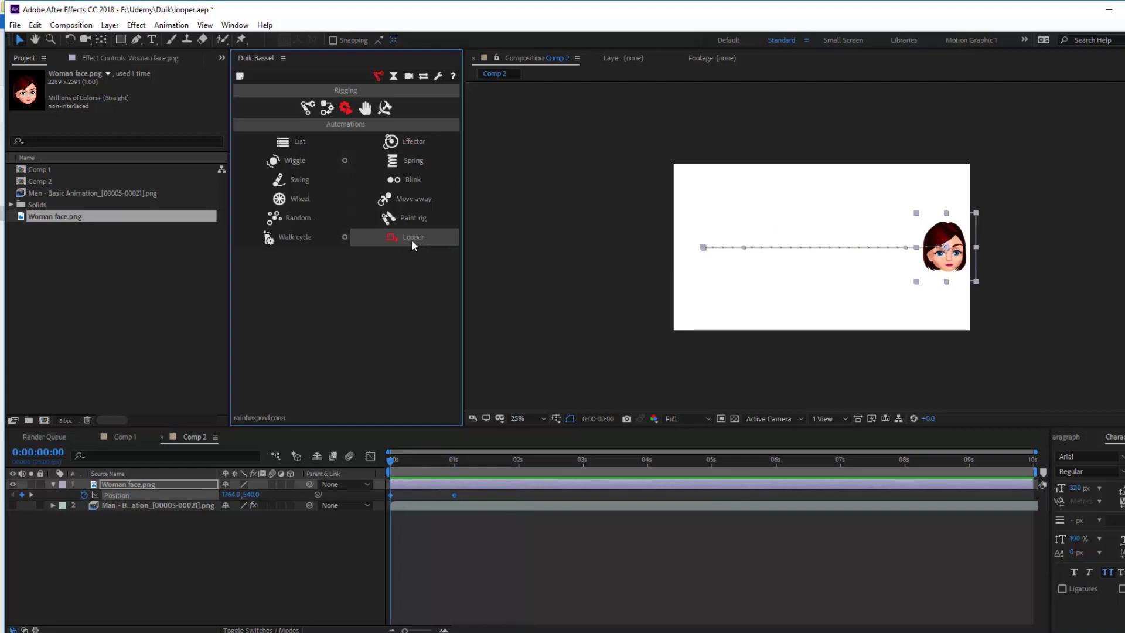
click(411, 236)
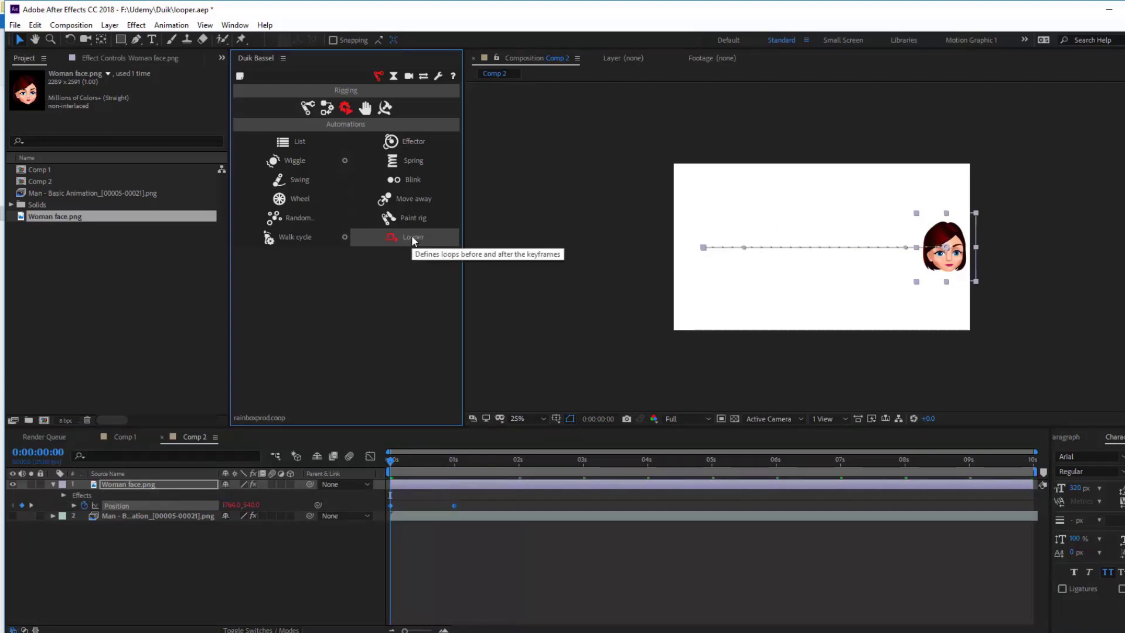
click(110, 58)
Set the Looper's In and Out types both to Ping Pong and preview the bouncing slide.
click(22, 95)
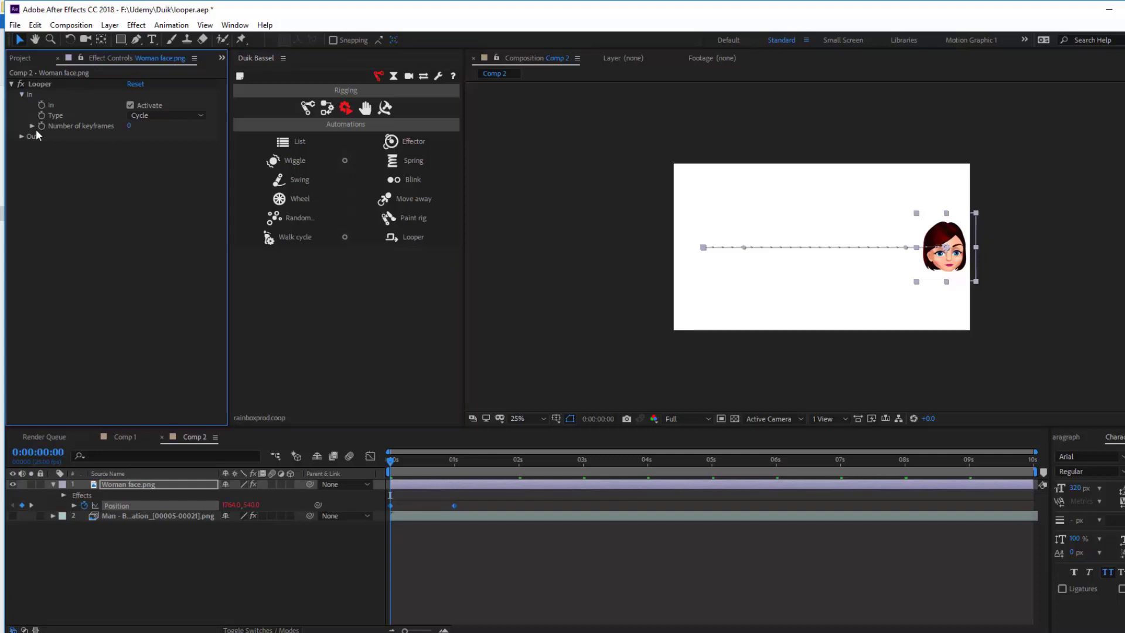
click(149, 115)
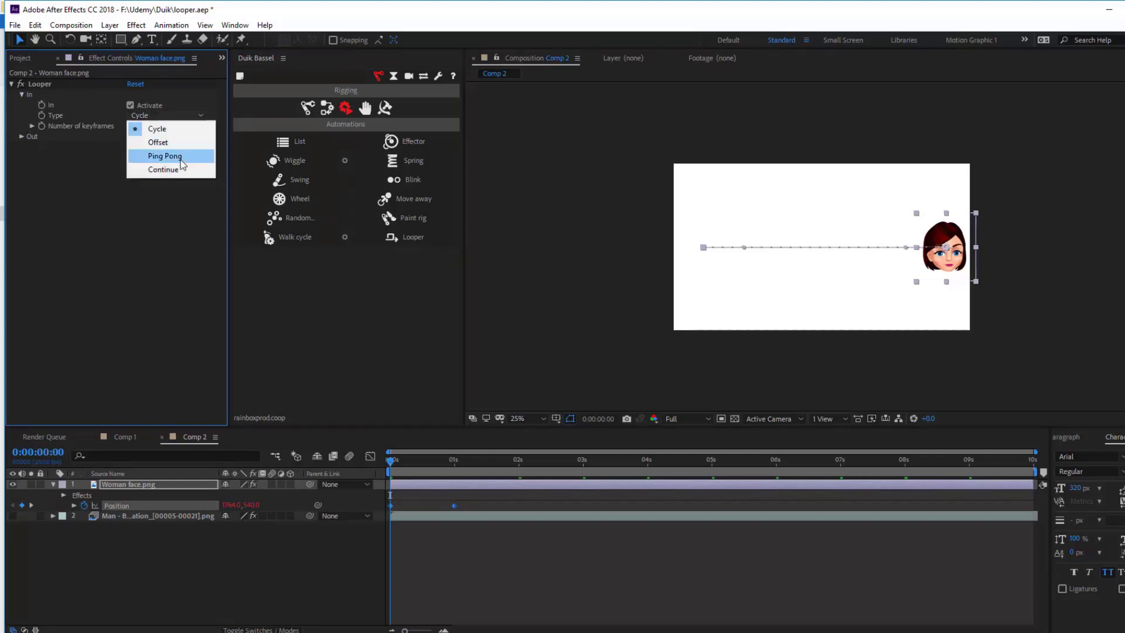
click(167, 156)
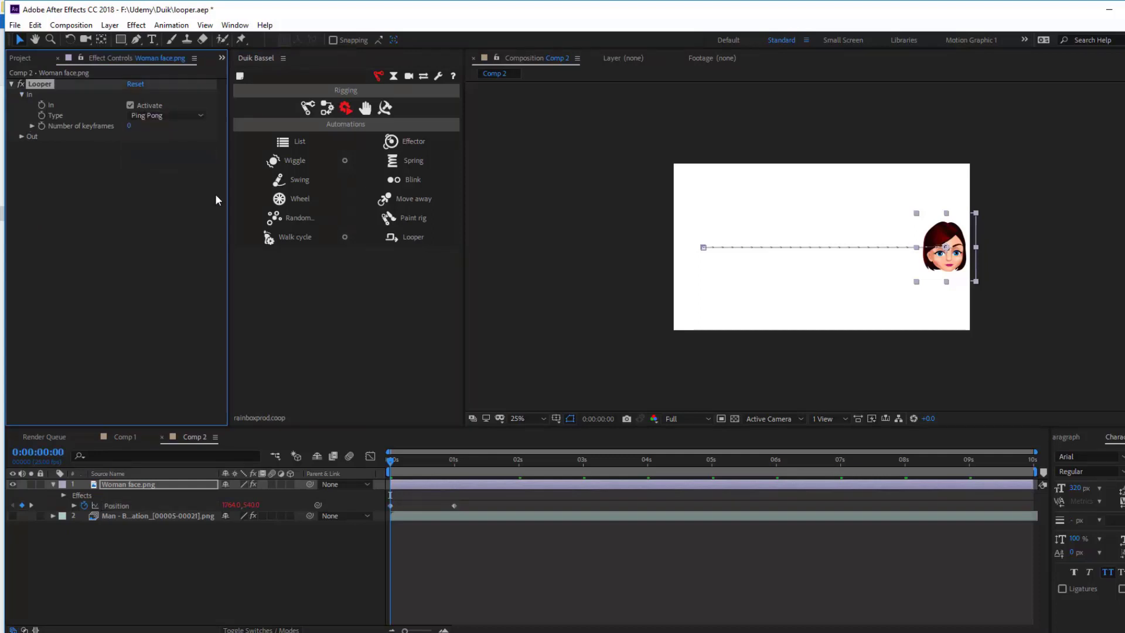
click(19, 136)
click(145, 157)
click(171, 196)
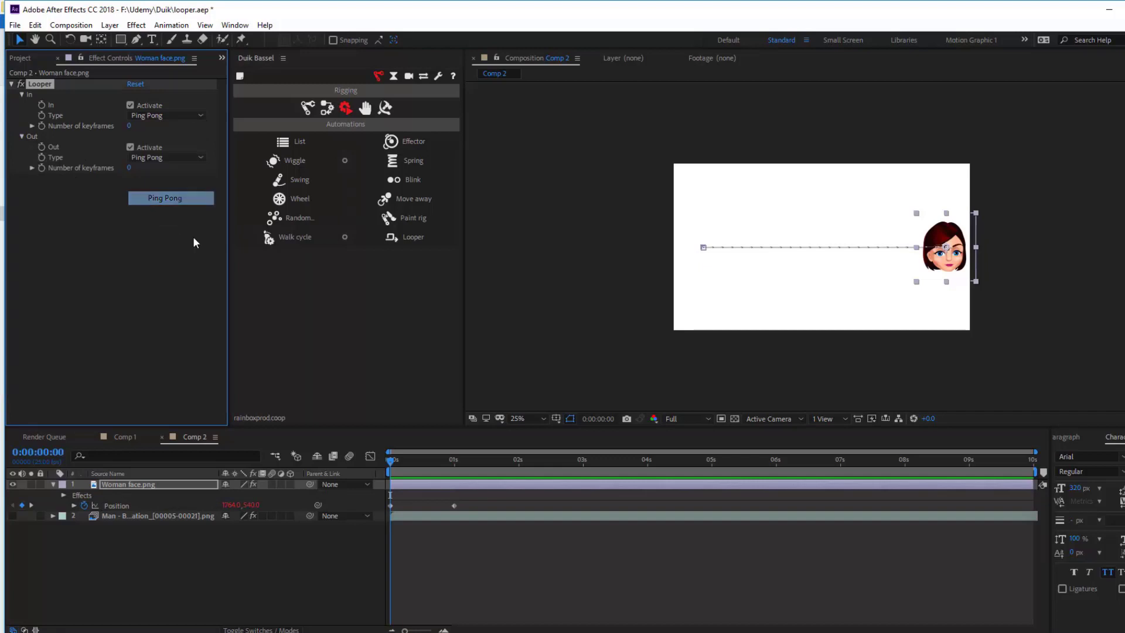
click(413, 470)
key(space)
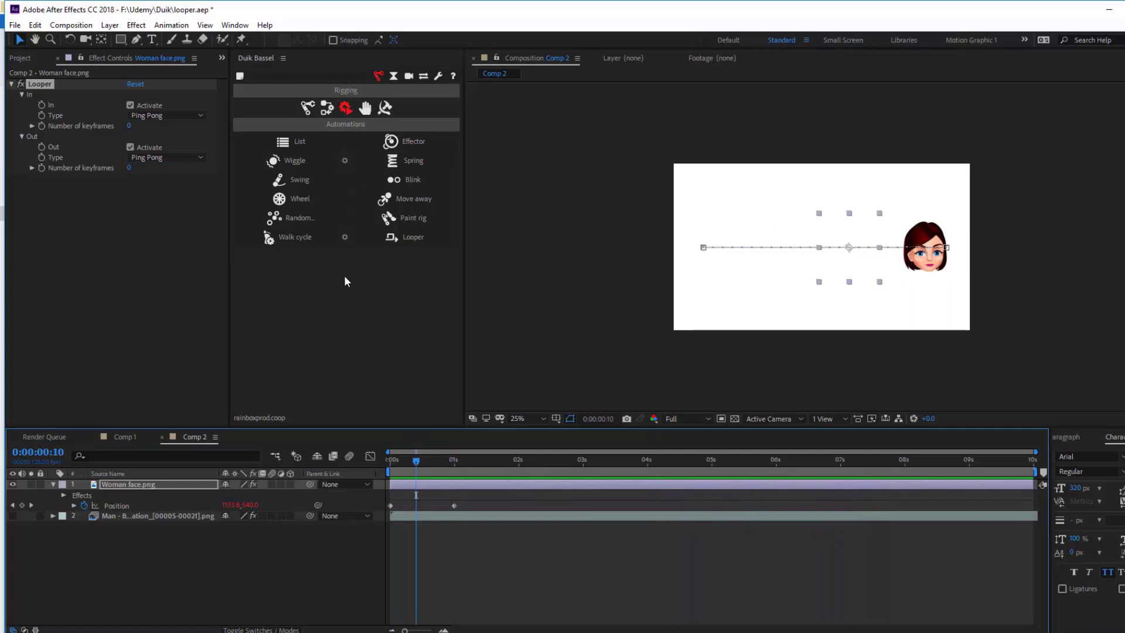
Change the Looper's In and Out types to Continue and preview from the start.
click(199, 116)
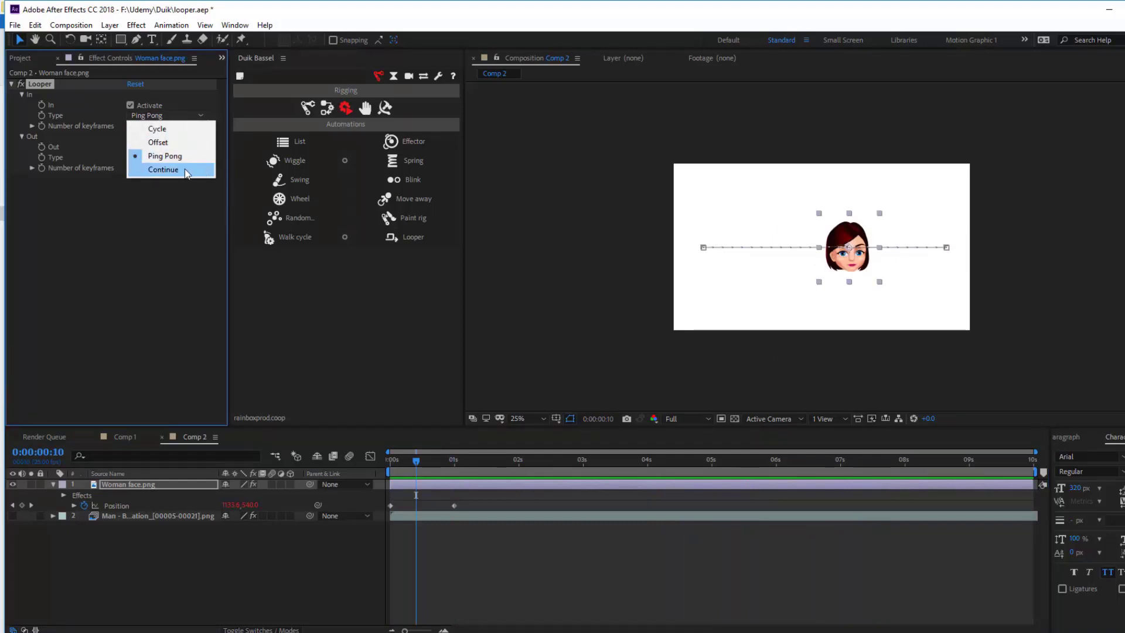
click(165, 169)
click(182, 208)
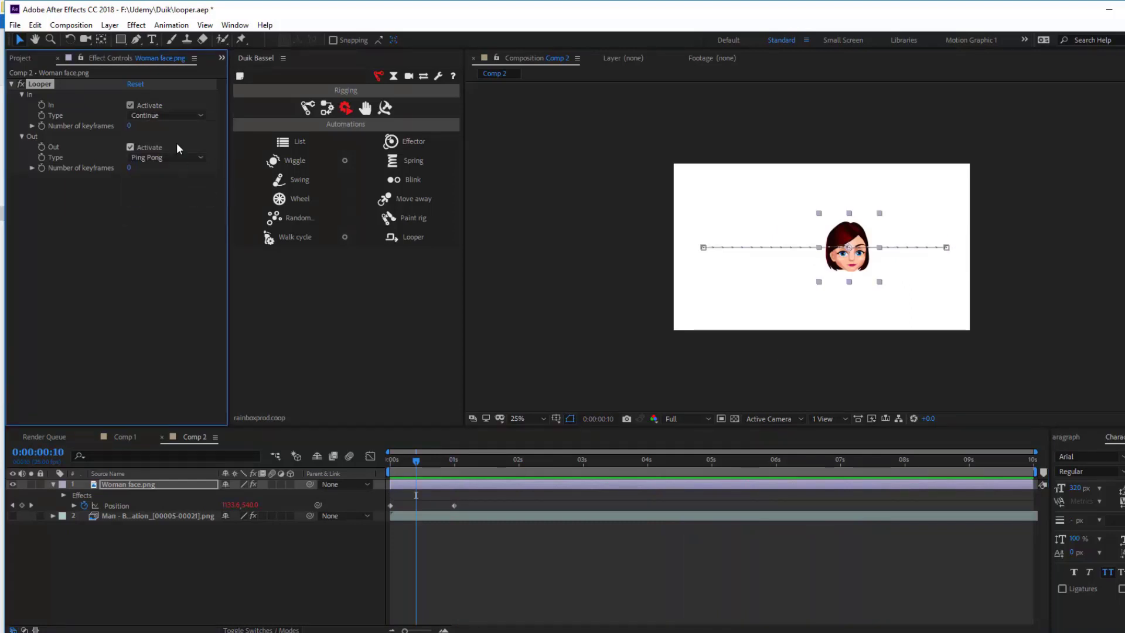
click(176, 158)
click(176, 211)
click(397, 458)
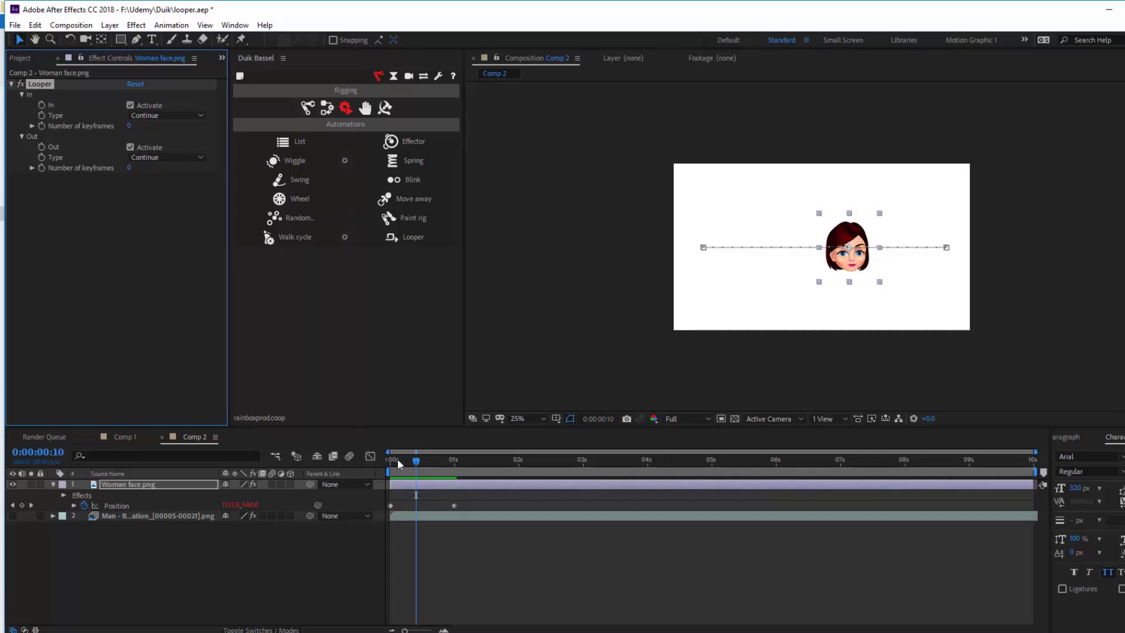
key(space)
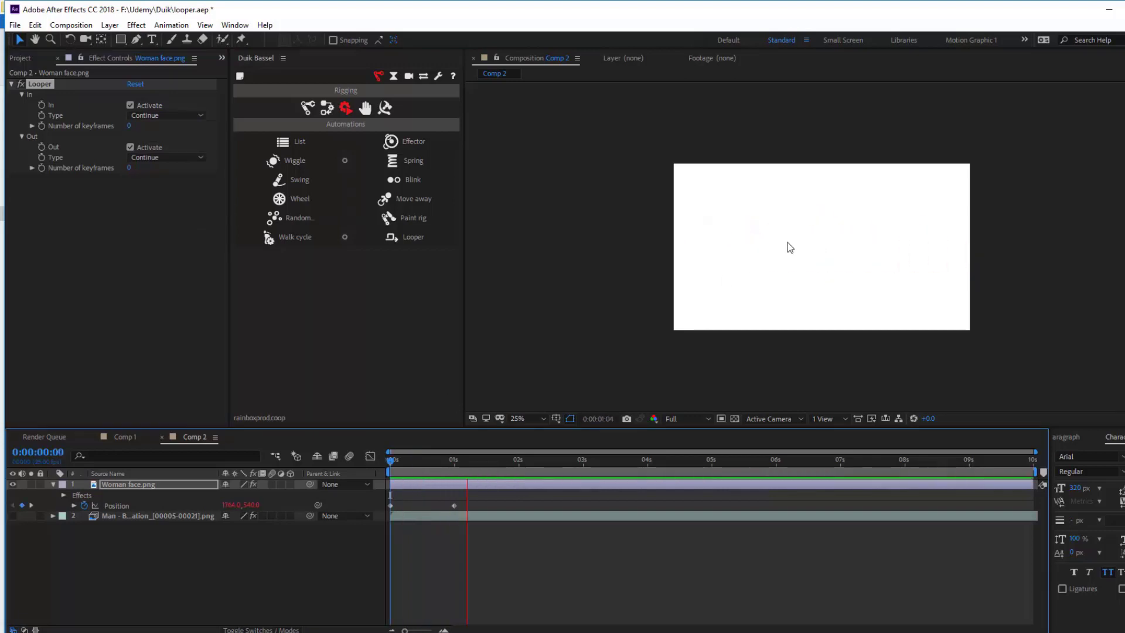
scroll(618, 234, down, 3)
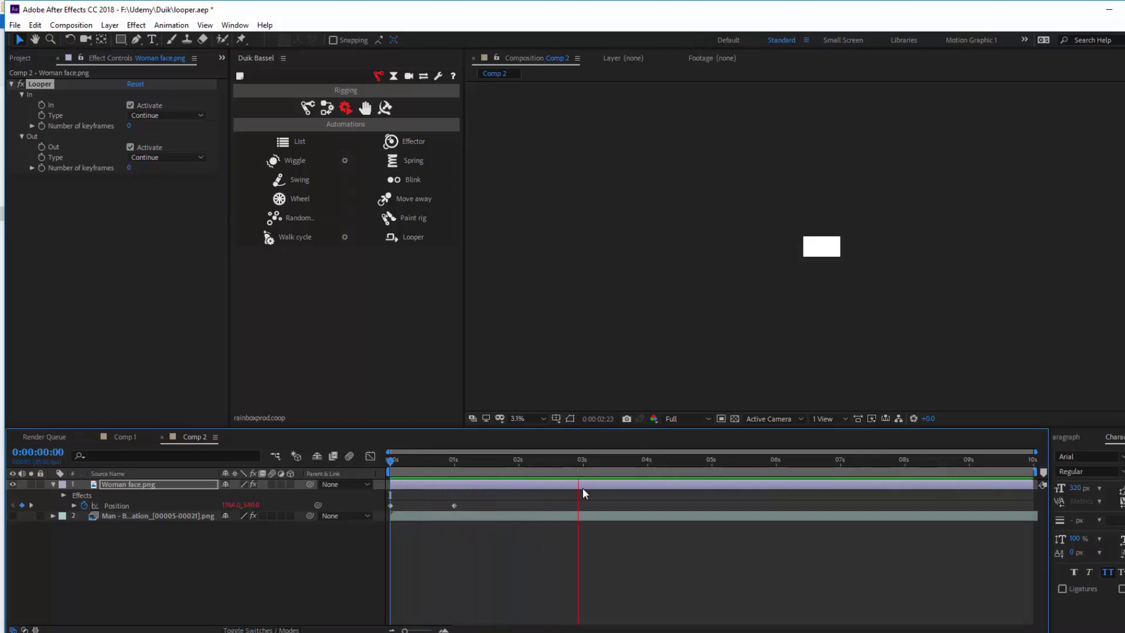